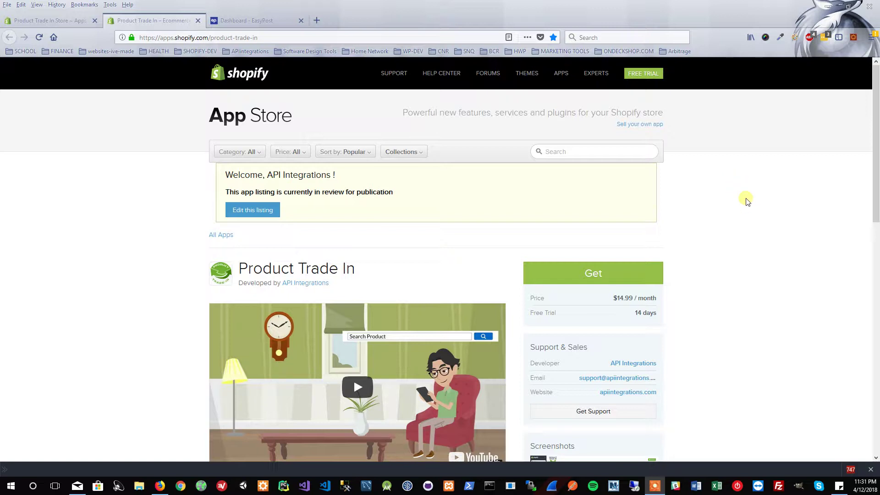
Scroll through the Product Trade In listing to review its $14.99/month pricing and 14-day trial.
{"action": "scroll", "coordinate": [744, 192], "scroll_direction": "down", "scroll_amount": 2}
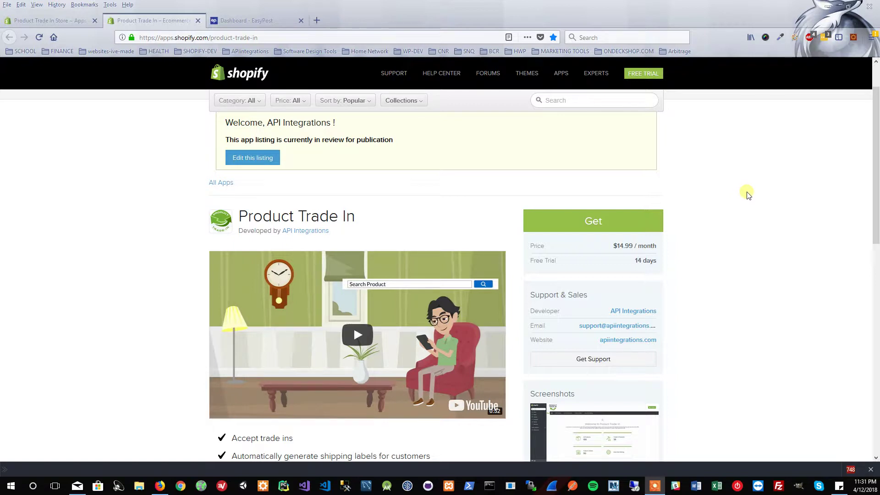
{"action": "scroll", "coordinate": [746, 195], "scroll_direction": "up", "scroll_amount": 2}
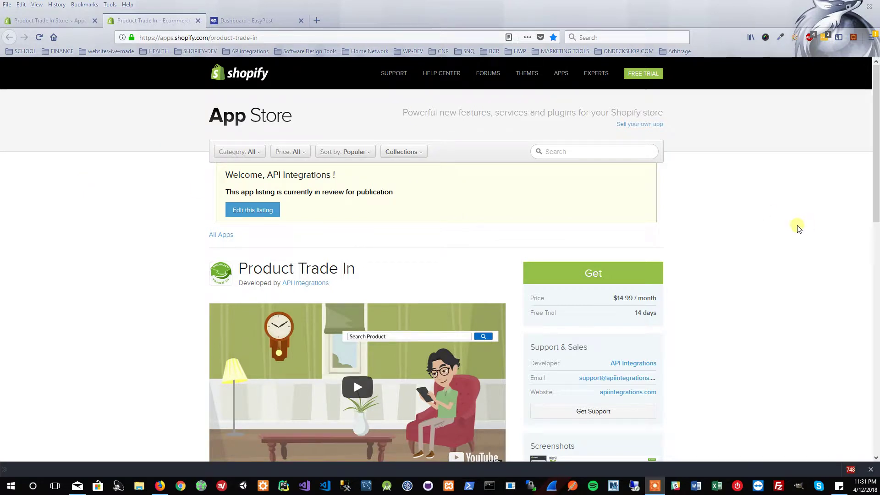
{"action": "scroll", "coordinate": [810, 229], "scroll_direction": "down", "scroll_amount": 5}
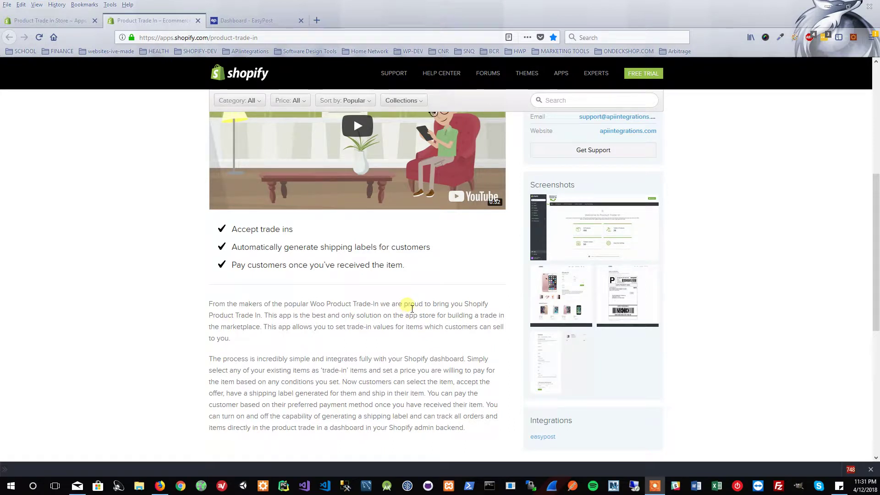
{"action": "scroll", "coordinate": [411, 309], "scroll_direction": "up", "scroll_amount": 5}
{"action": "scroll", "coordinate": [414, 308], "scroll_direction": "down", "scroll_amount": 4}
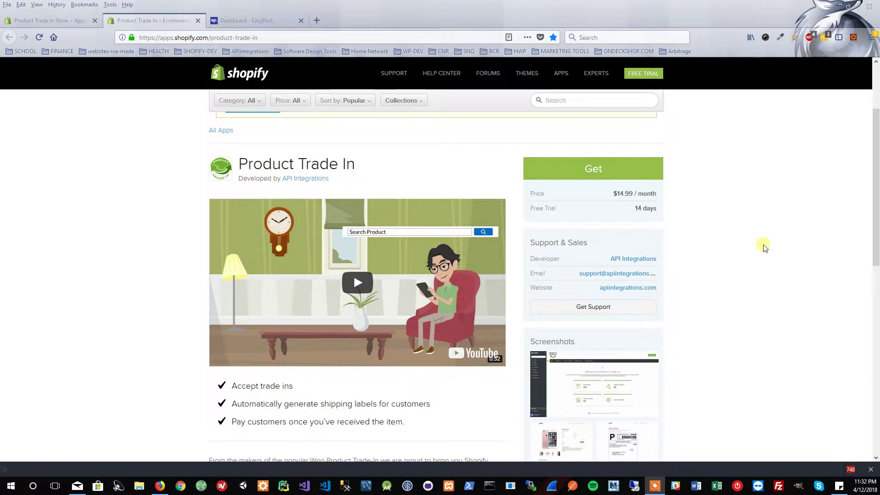
{"action": "scroll", "coordinate": [764, 248], "scroll_direction": "down", "scroll_amount": 3}
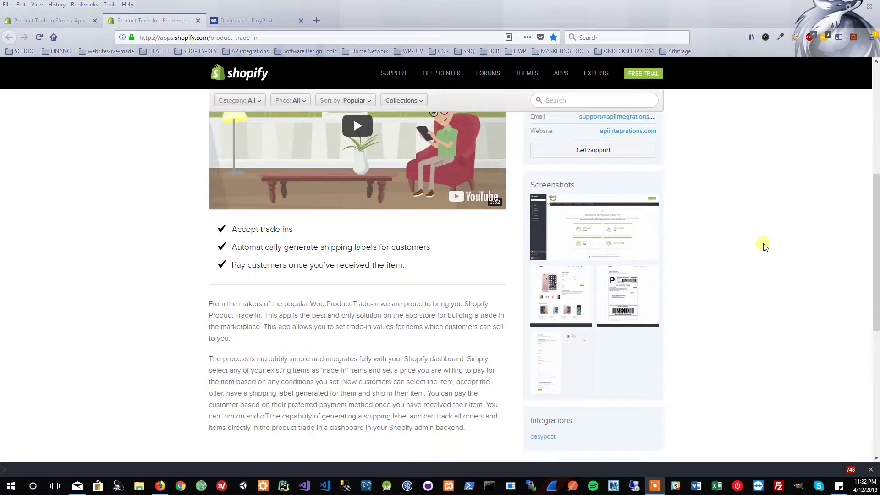
{"action": "scroll", "coordinate": [765, 247], "scroll_direction": "down", "scroll_amount": 4}
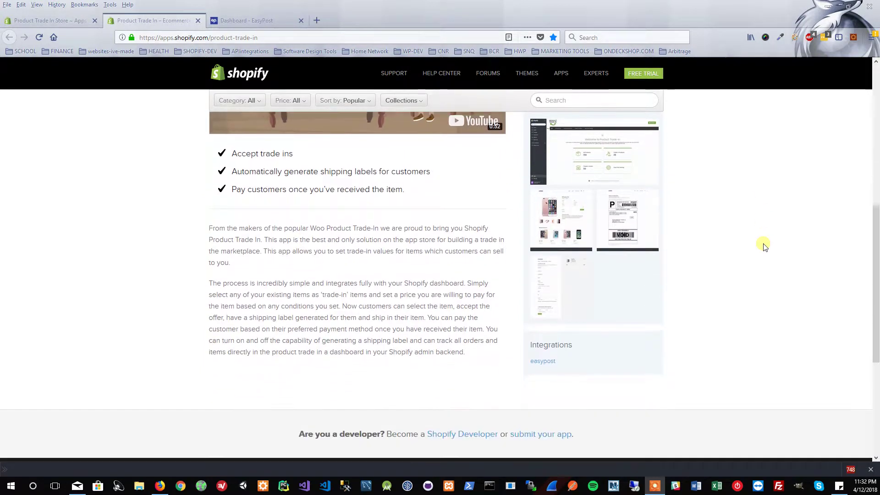
{"action": "scroll", "coordinate": [764, 247], "scroll_direction": "up", "scroll_amount": 5}
{"action": "scroll", "coordinate": [764, 247], "scroll_direction": "up", "scroll_amount": 4}
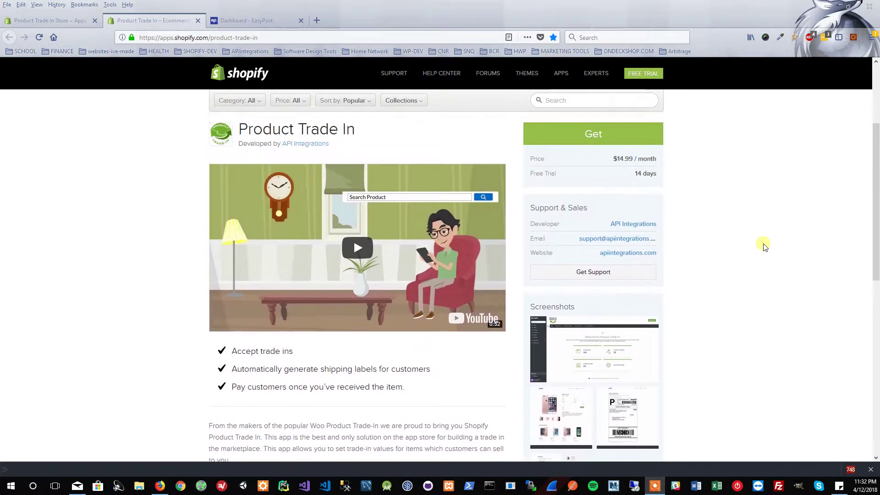
{"action": "scroll", "coordinate": [764, 248], "scroll_direction": "down", "scroll_amount": 1}
{"action": "scroll", "coordinate": [764, 247], "scroll_direction": "down", "scroll_amount": 1}
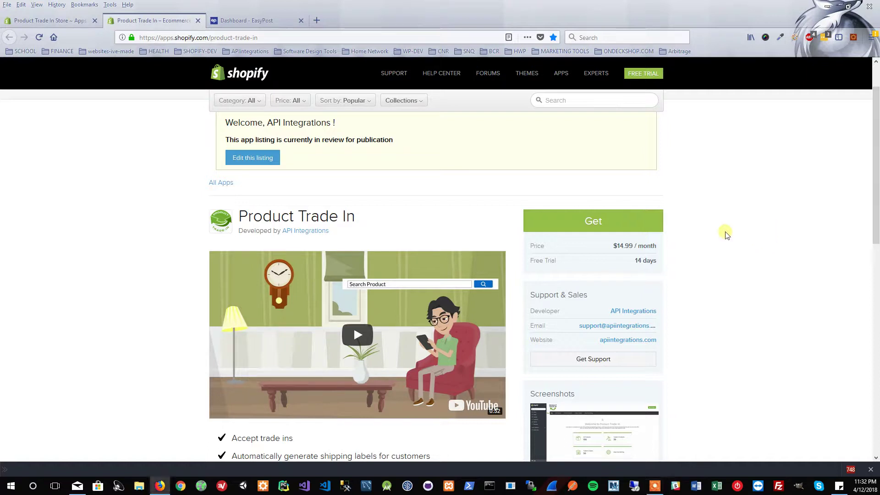
Log in, install the unlisted Product Trade In app, and approve its Pro Plan trial charge.
{"action": "left_click", "coordinate": [593, 221]}
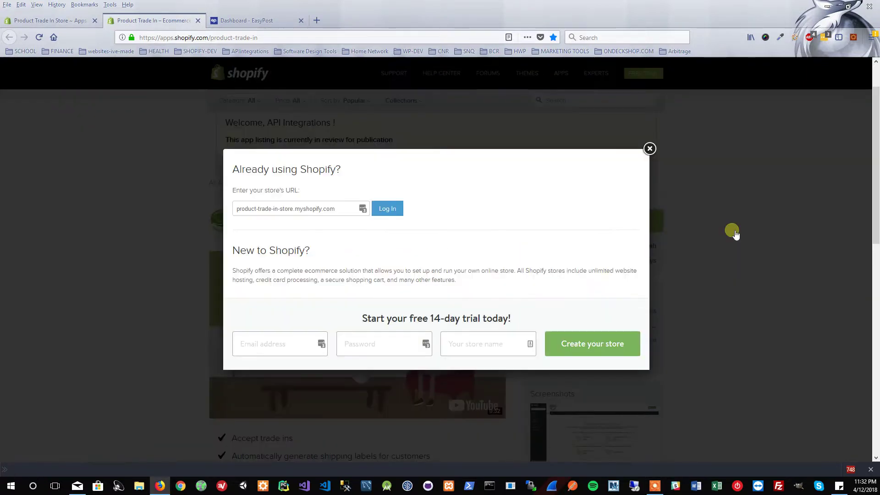
{"action": "left_click", "coordinate": [388, 210]}
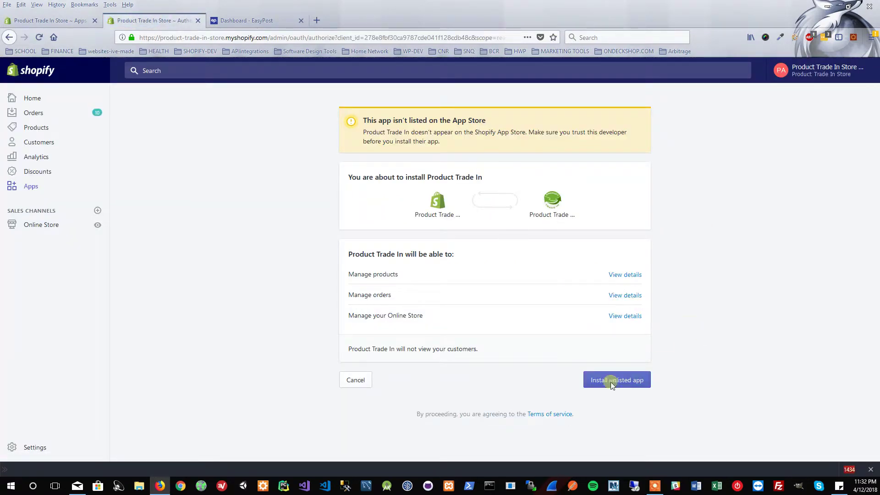
{"action": "left_click", "coordinate": [612, 381]}
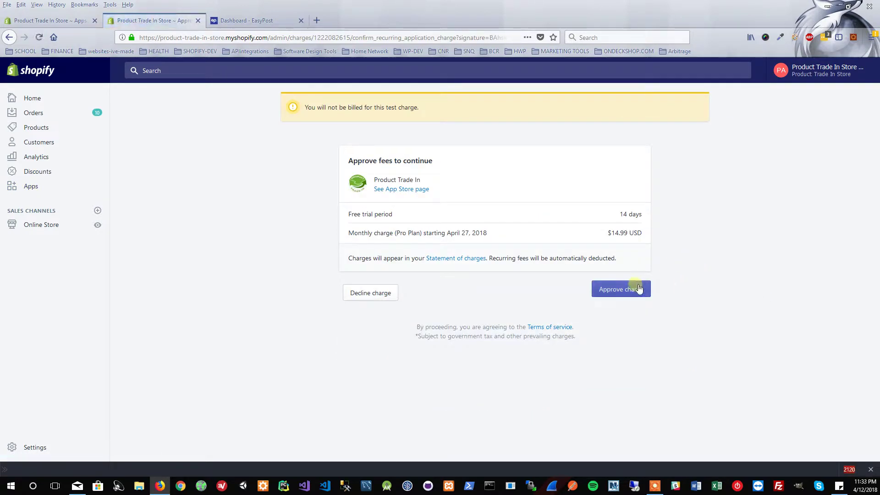
{"action": "left_click", "coordinate": [635, 290]}
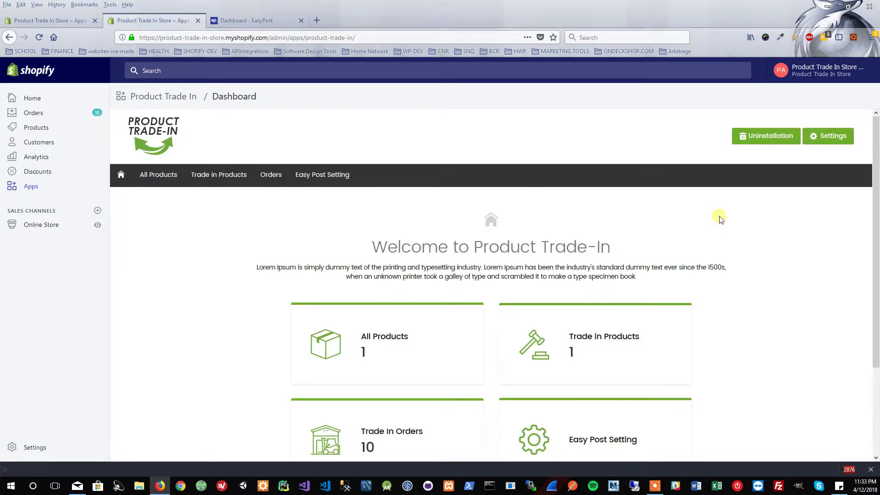
Open the Easy Post Setting card from the app dashboard to reach the EasyPost settings form.
{"action": "scroll", "coordinate": [719, 220], "scroll_direction": "down", "scroll_amount": 1}
{"action": "scroll", "coordinate": [722, 220], "scroll_direction": "down", "scroll_amount": 1}
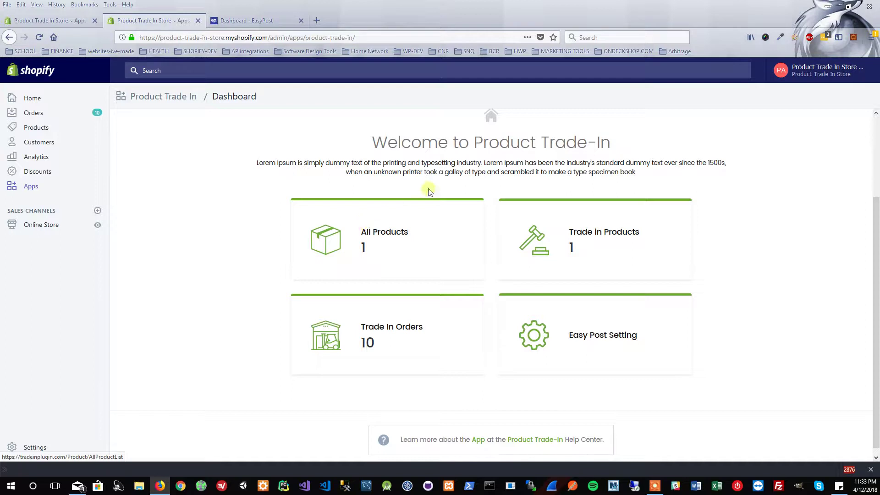
{"action": "scroll", "coordinate": [754, 222], "scroll_direction": "down", "scroll_amount": 1}
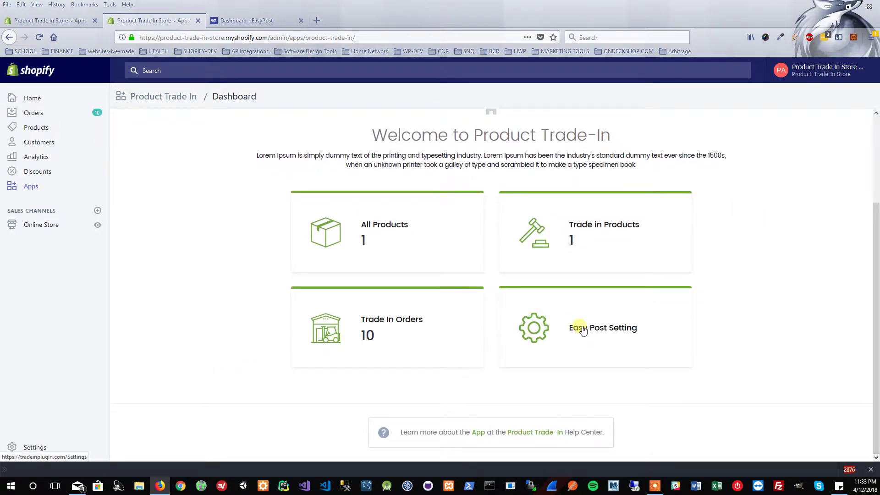
{"action": "scroll", "coordinate": [692, 324], "scroll_direction": "up", "scroll_amount": 4}
{"action": "scroll", "coordinate": [693, 326], "scroll_direction": "down", "scroll_amount": 3}
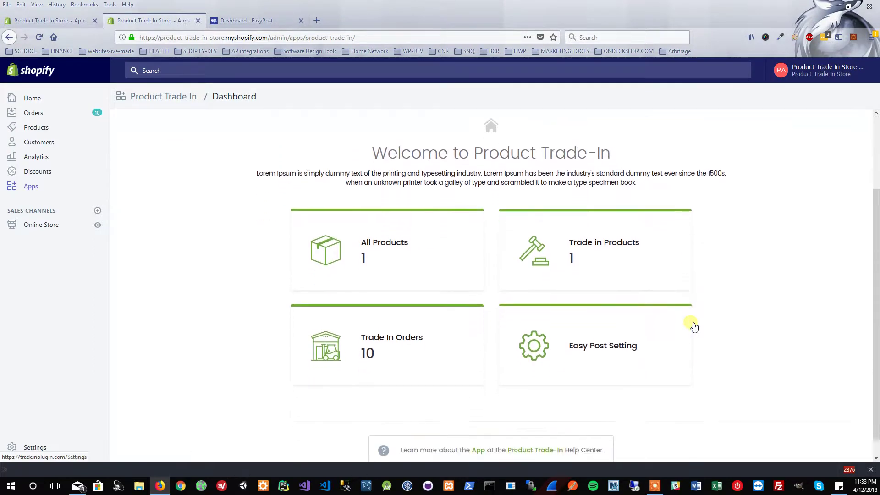
{"action": "left_click", "coordinate": [694, 327]}
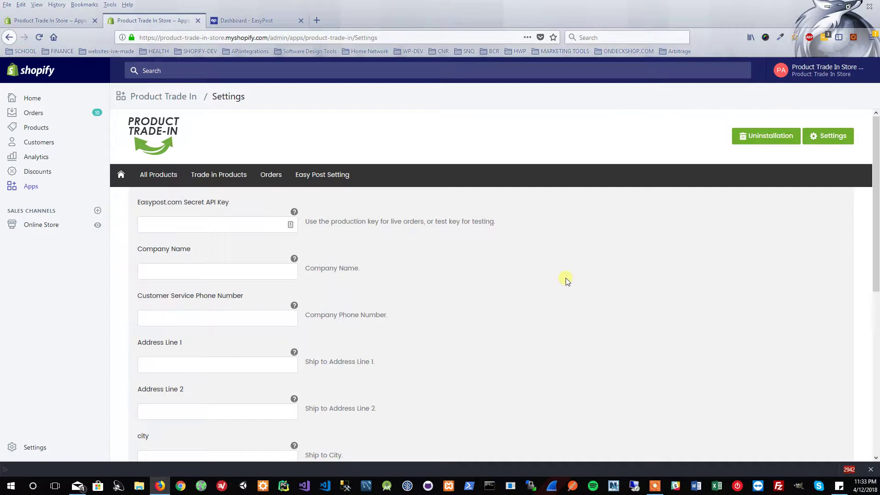
Copy the test API key from EasyPost's API Keys page.
{"action": "left_click", "coordinate": [232, 20]}
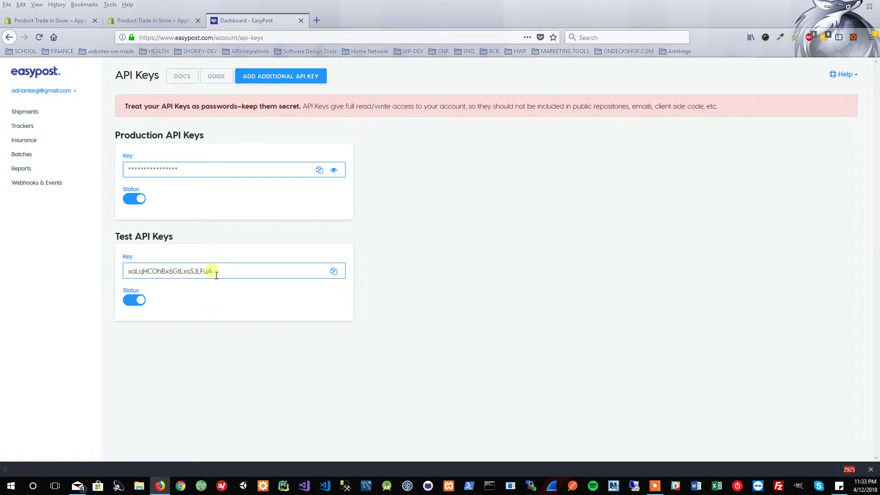
{"action": "left_click", "coordinate": [336, 272]}
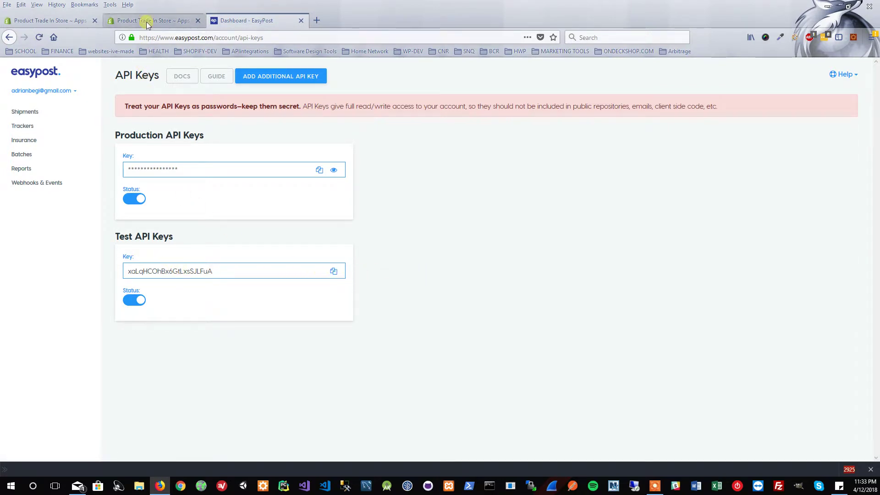
Paste the EasyPost test API key, enter company name 'API Integrations' and the customer service phone number.
{"action": "left_click", "coordinate": [146, 21]}
{"action": "left_click", "coordinate": [162, 225]}
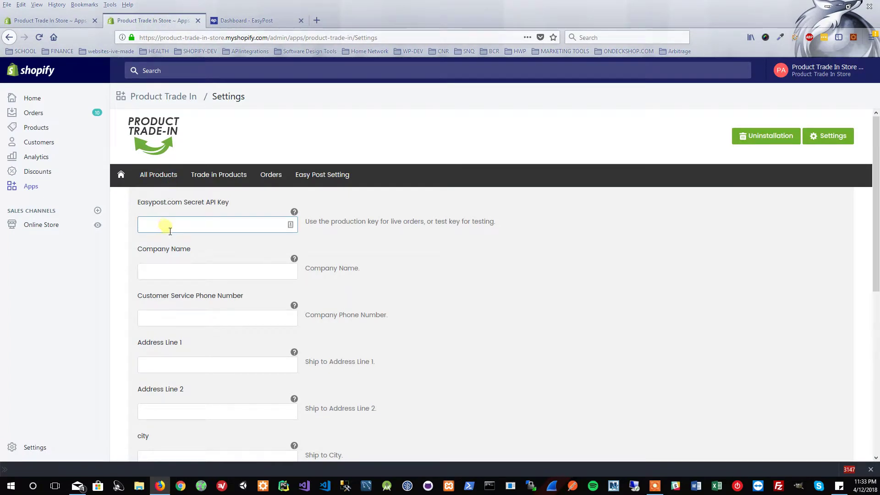
{"action": "key", "text": "ctrl+v"}
{"action": "left_click", "coordinate": [197, 281]}
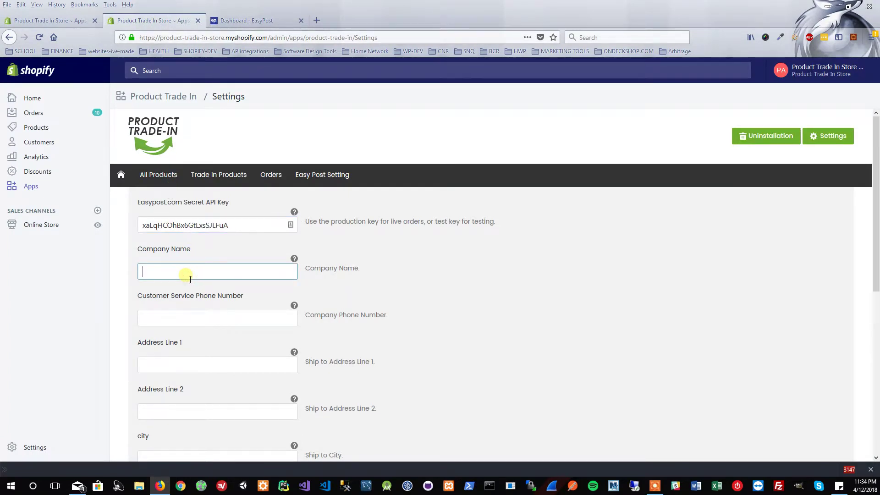
{"action": "type", "text": "API Int"}
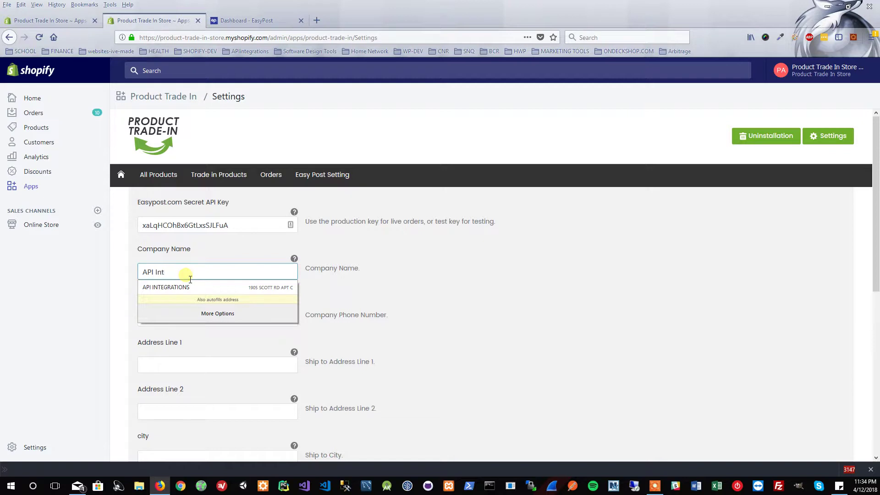
{"action": "type", "text": "egrations"}
{"action": "key", "text": "Escape"}
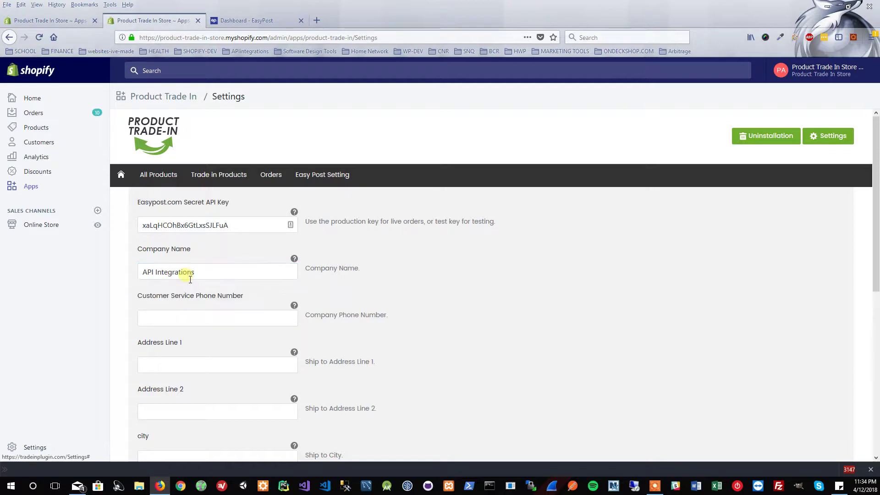
{"action": "key", "text": "Tab"}
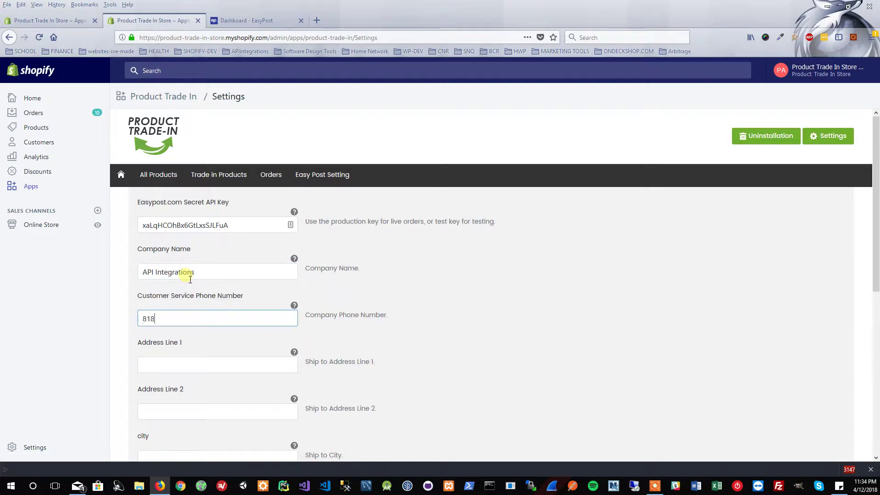
Fill in the street address, apartment line, city, state and postal code.
{"action": "key", "text": "Tab"}
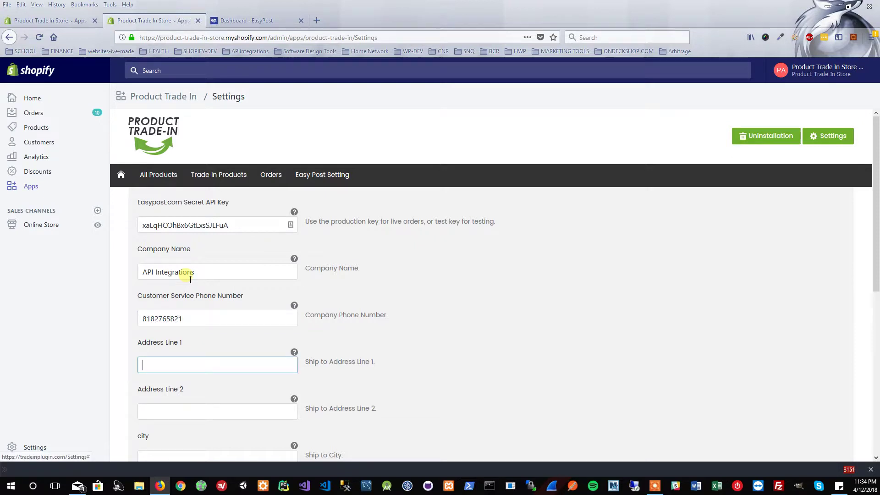
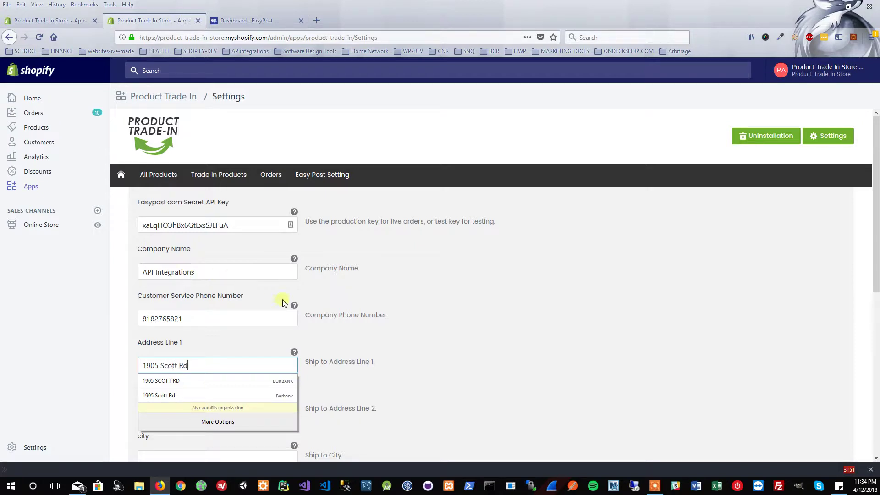
{"action": "left_click", "coordinate": [569, 355]}
{"action": "left_click", "coordinate": [166, 415]}
{"action": "scroll", "coordinate": [306, 370], "scroll_direction": "down", "scroll_amount": 2}
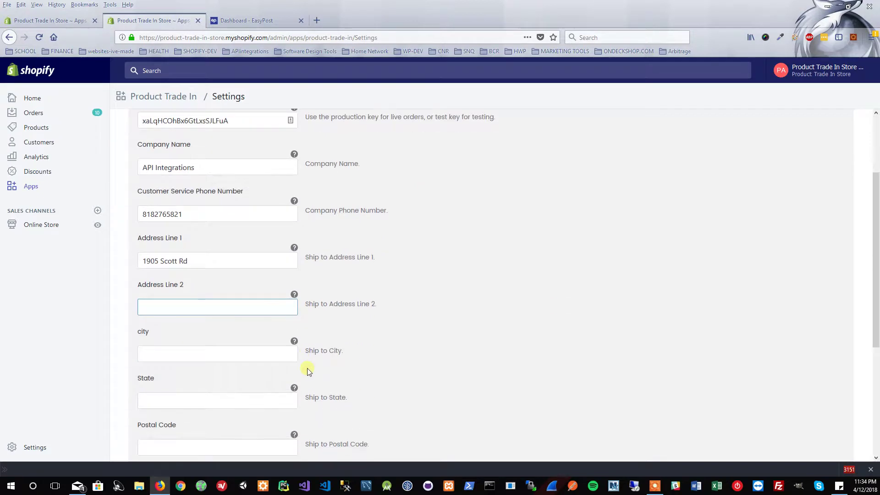
{"action": "type", "text": "APT"}
{"action": "key", "text": "Tab"}
{"action": "key", "text": "Tab"}
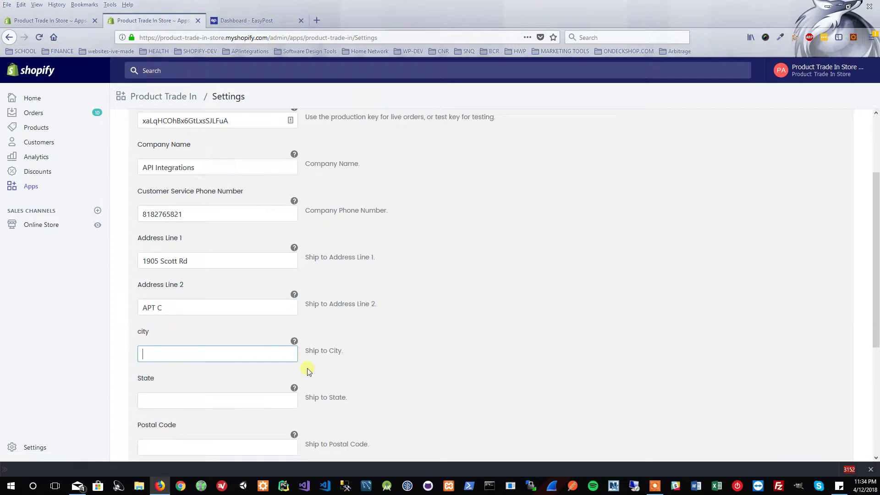
{"action": "type", "text": "Burbank"}
{"action": "key", "text": "Tab"}
{"action": "key", "text": "Tab"}
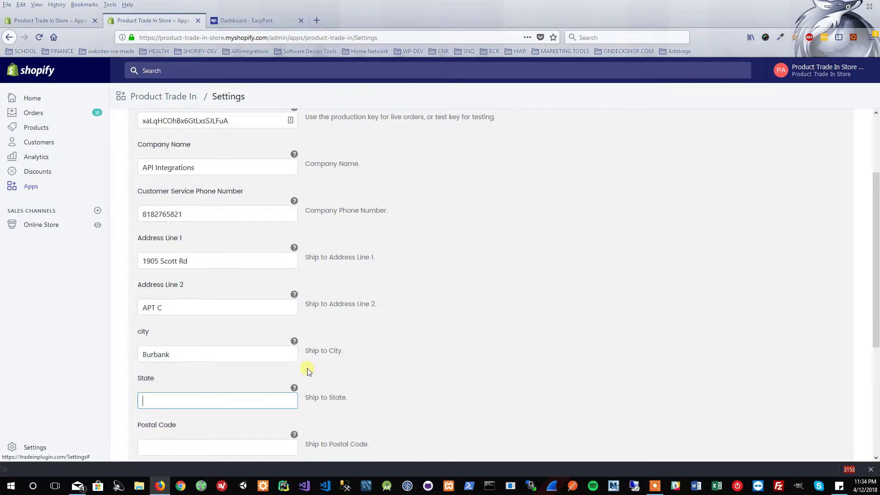
{"action": "type", "text": "CA"}
{"action": "left_click", "coordinate": [278, 314]}
{"action": "scroll", "coordinate": [301, 314], "scroll_direction": "down", "scroll_amount": 3}
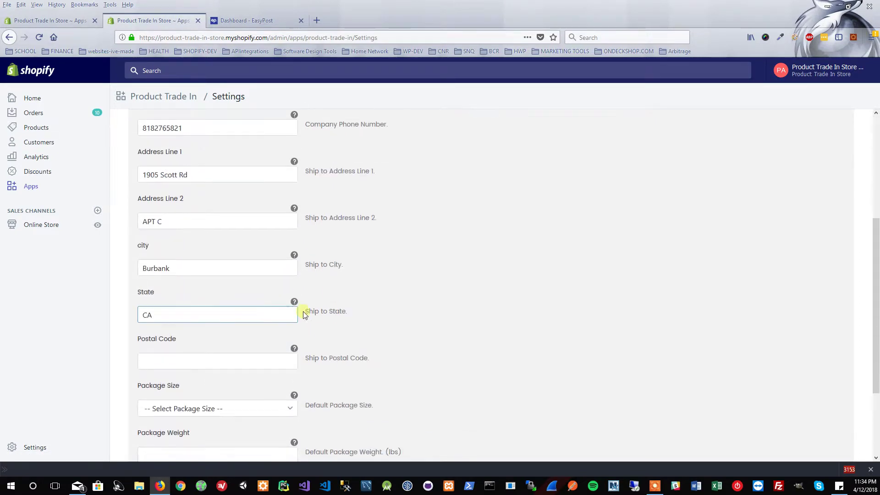
{"action": "left_click", "coordinate": [229, 342]}
{"action": "type", "text": "91504"}
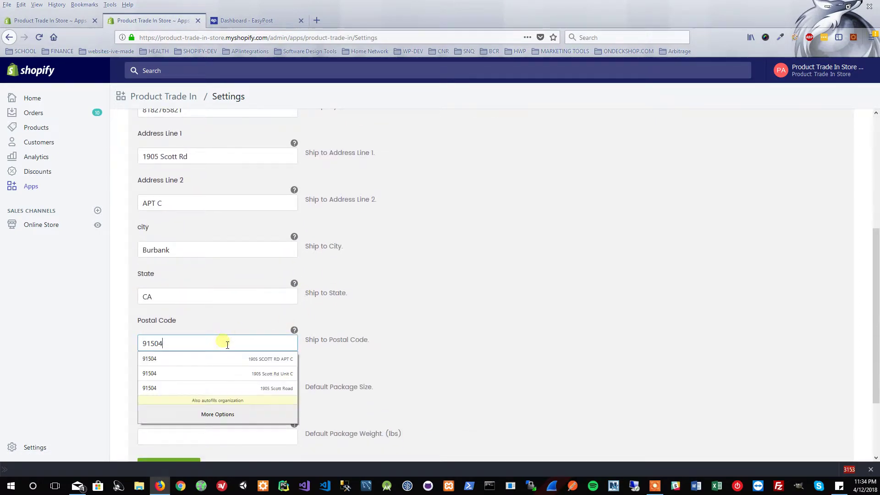
{"action": "left_click", "coordinate": [424, 300]}
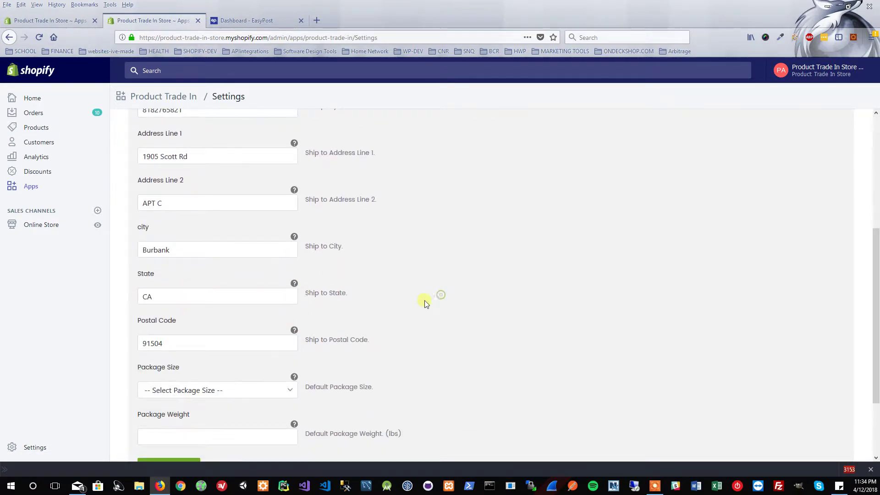
Choose the Small FlatRate Box package with a 2 lb weight and save the settings.
{"action": "left_click", "coordinate": [216, 390]}
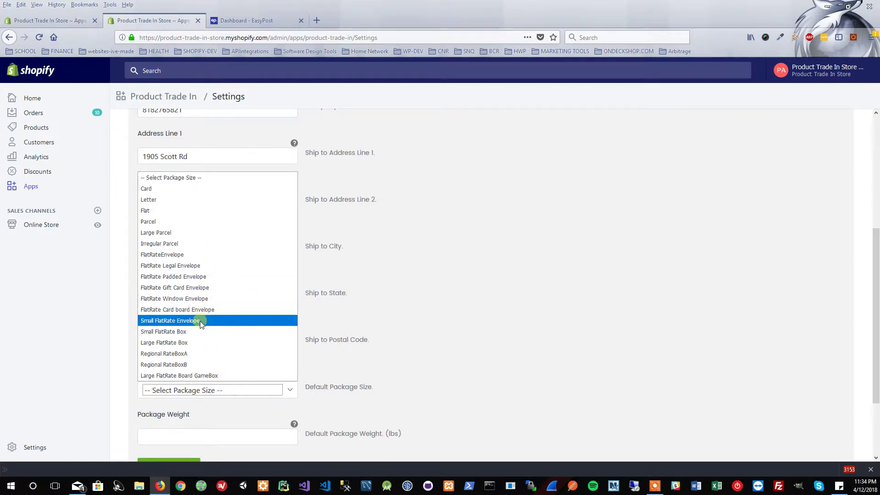
{"action": "left_click", "coordinate": [177, 331]}
{"action": "scroll", "coordinate": [463, 287], "scroll_direction": "down", "scroll_amount": 2}
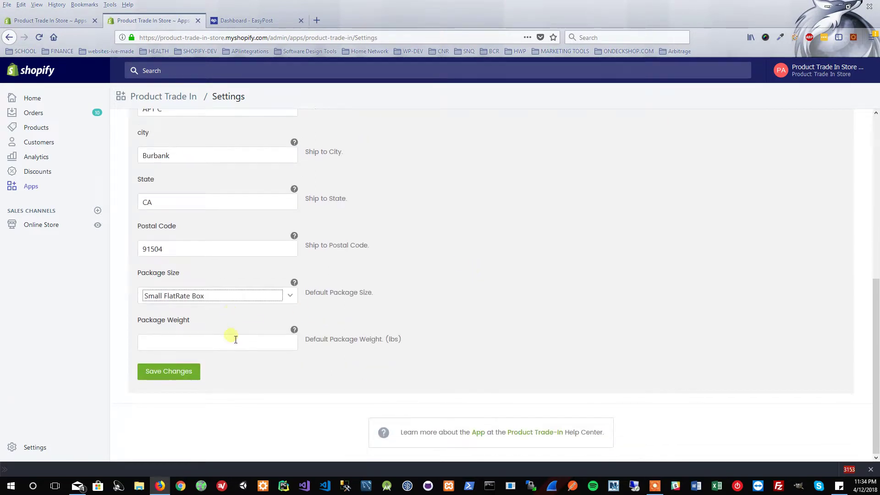
{"action": "left_click", "coordinate": [230, 339]}
{"action": "type", "text": "2"}
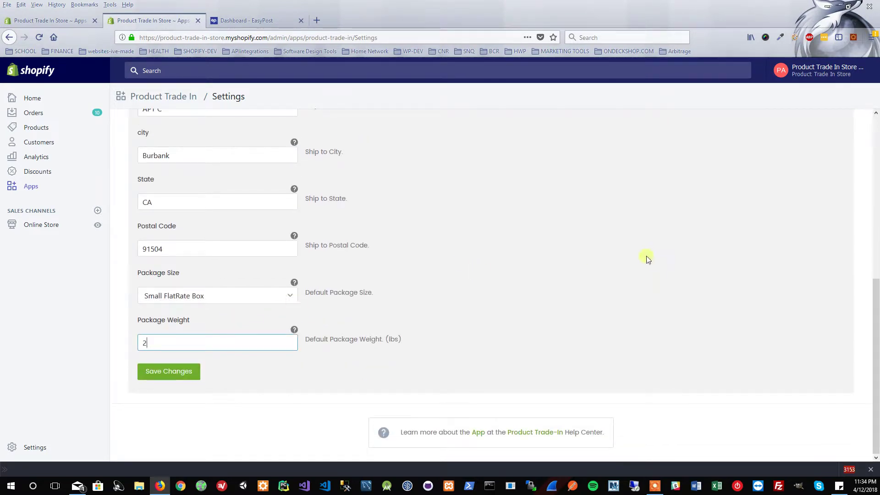
{"action": "left_click", "coordinate": [192, 377]}
{"action": "scroll", "coordinate": [289, 297], "scroll_direction": "up", "scroll_amount": 6}
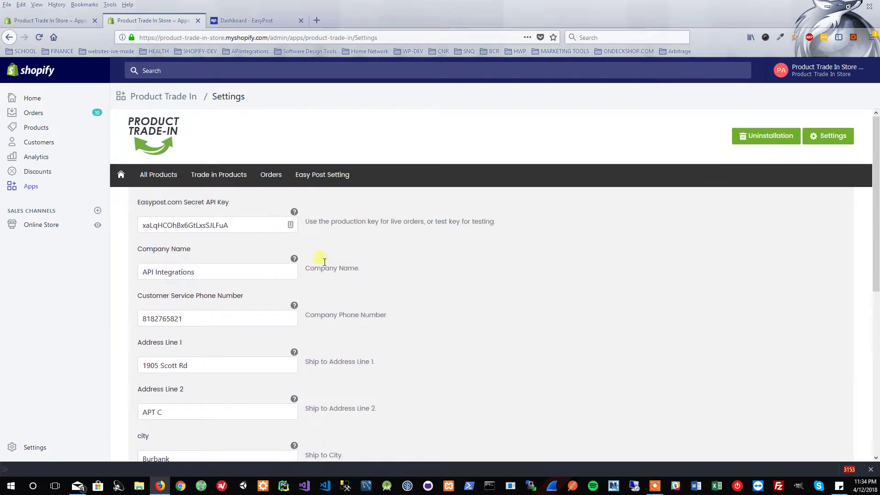
{"action": "scroll", "coordinate": [327, 272], "scroll_direction": "down", "scroll_amount": 2}
{"action": "scroll", "coordinate": [328, 274], "scroll_direction": "down", "scroll_amount": 2}
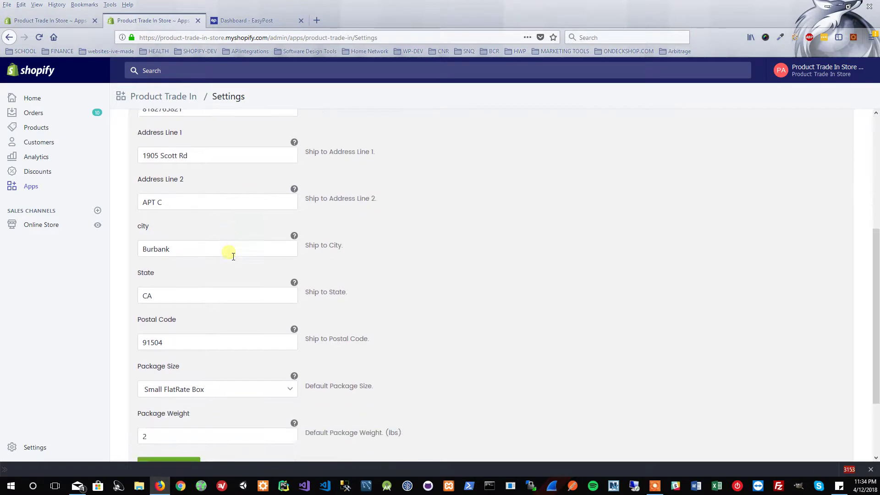
{"action": "scroll", "coordinate": [233, 256], "scroll_direction": "down", "scroll_amount": 2}
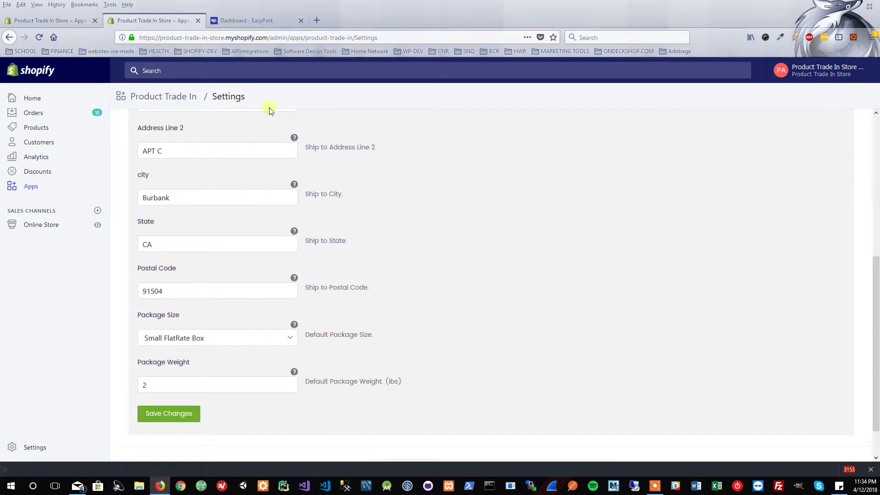
{"action": "left_click", "coordinate": [174, 415]}
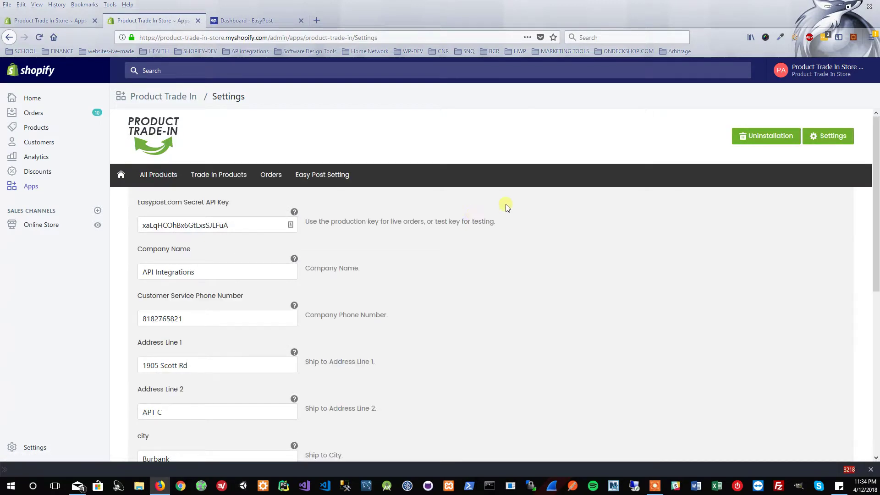
Show the app's All Product List, checking the store Products page in a separate tab, then closing it.
{"action": "left_click", "coordinate": [171, 176]}
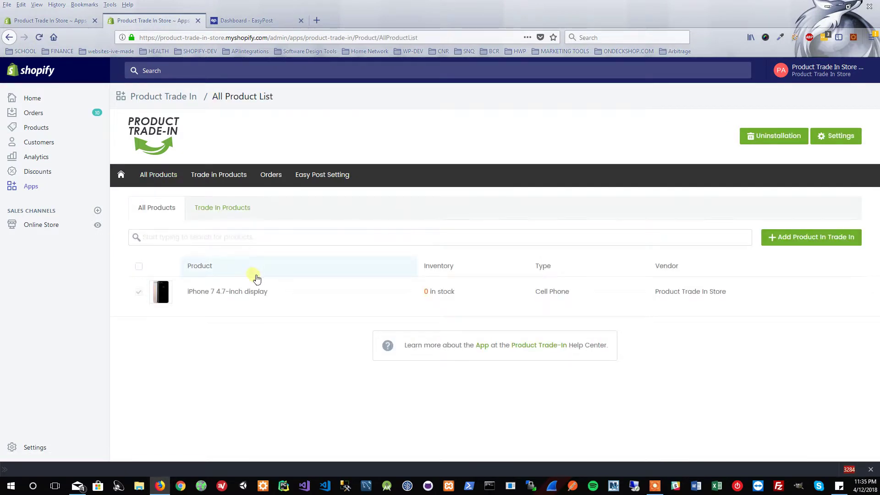
{"action": "right_click", "coordinate": [41, 131]}
{"action": "left_click", "coordinate": [75, 136]}
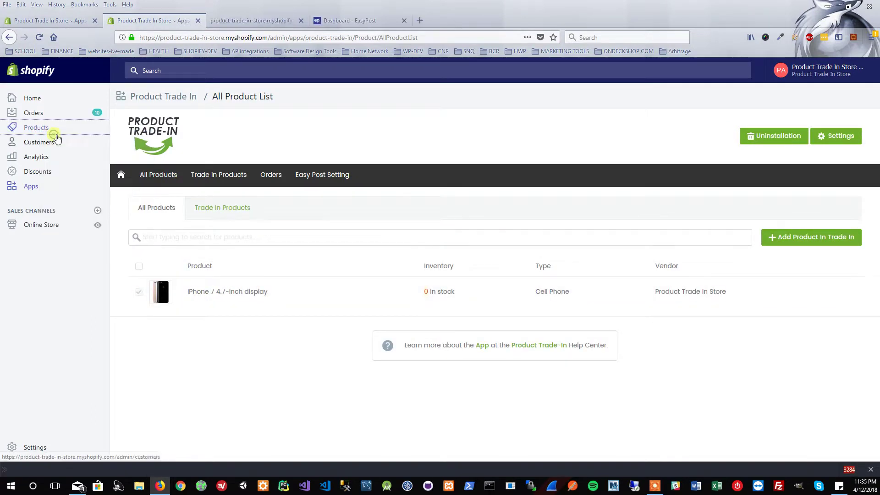
{"action": "left_click", "coordinate": [232, 21]}
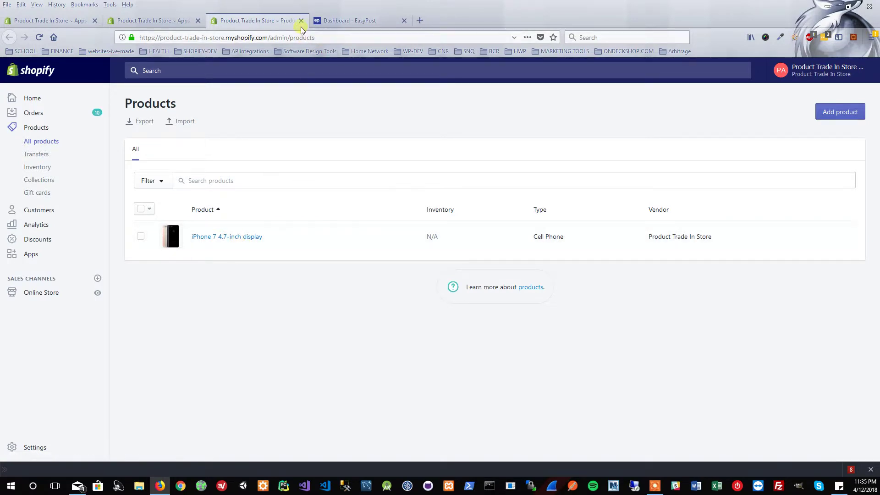
{"action": "left_click", "coordinate": [302, 21]}
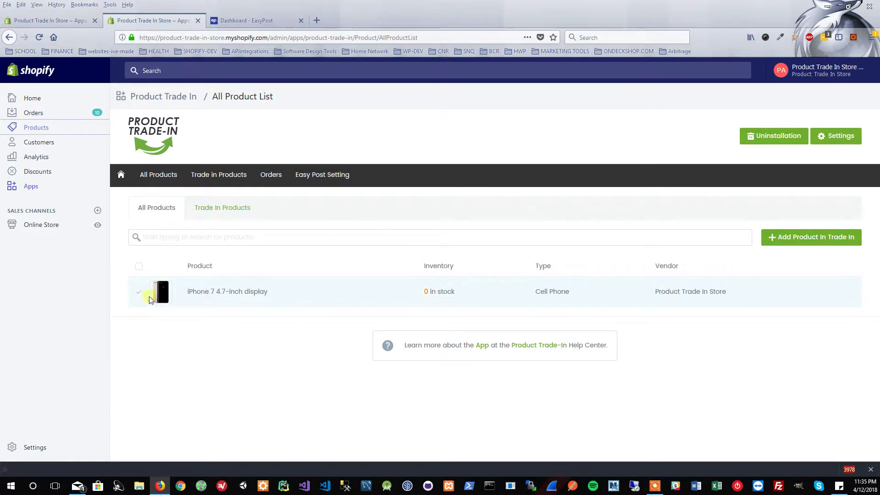
Remove the iPhone 7 4.7-inch display from the trade-in products.
{"action": "left_click", "coordinate": [225, 208]}
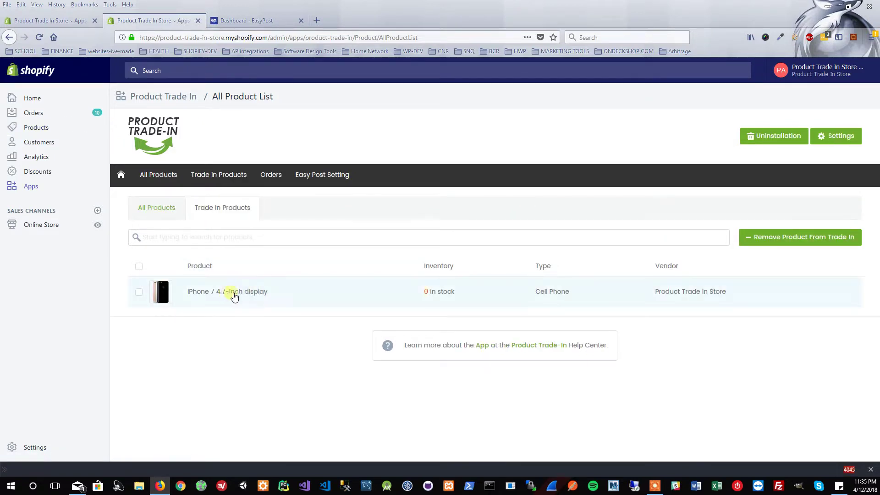
{"action": "left_click", "coordinate": [142, 296]}
{"action": "left_click", "coordinate": [797, 240]}
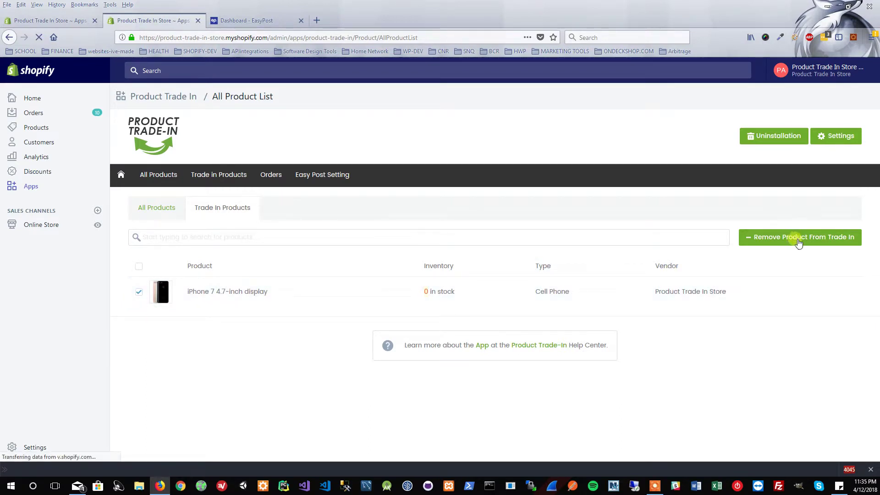
Add the iPhone 7 back to trade-in and confirm it appears under Trade In Products.
{"action": "left_click", "coordinate": [156, 206]}
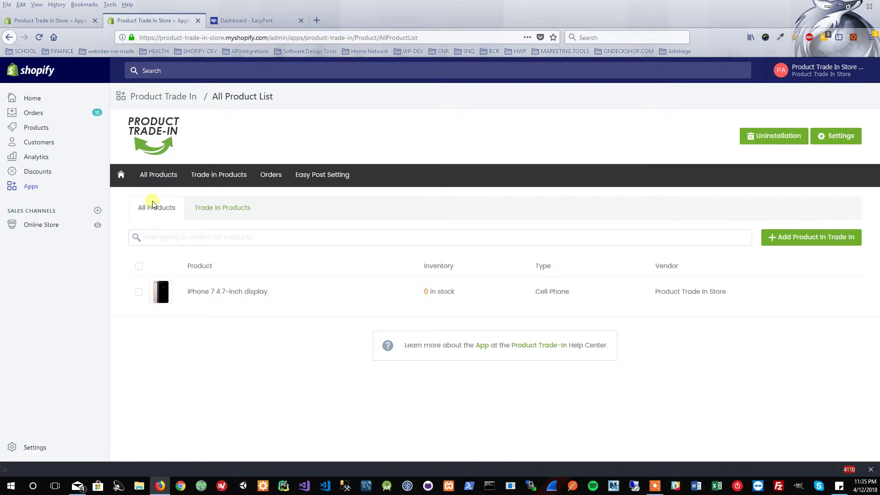
{"action": "left_click", "coordinate": [225, 213]}
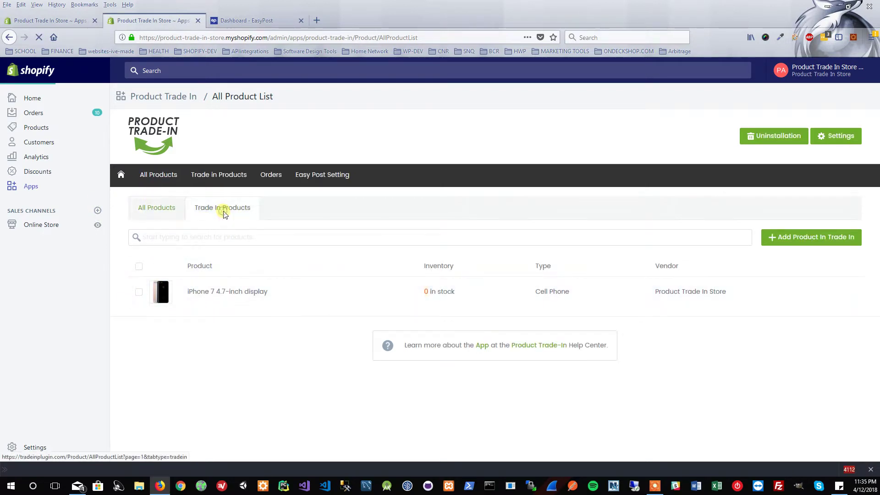
{"action": "left_click", "coordinate": [168, 211]}
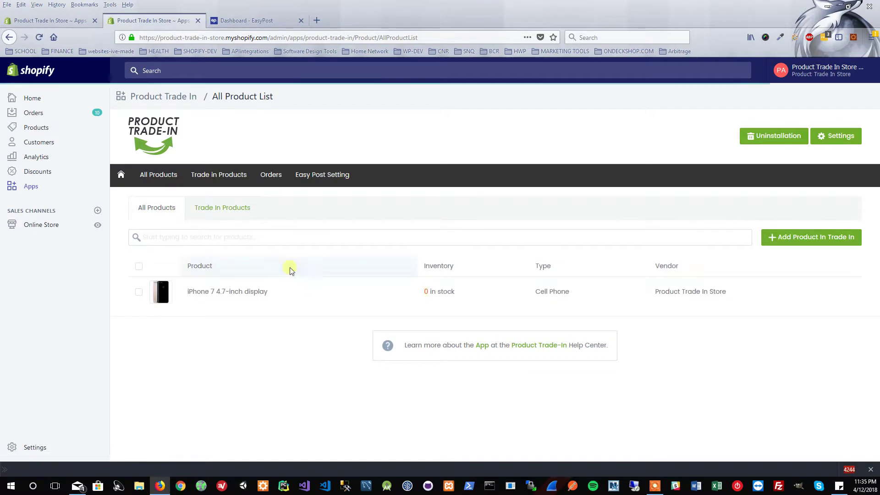
{"action": "left_click", "coordinate": [139, 292]}
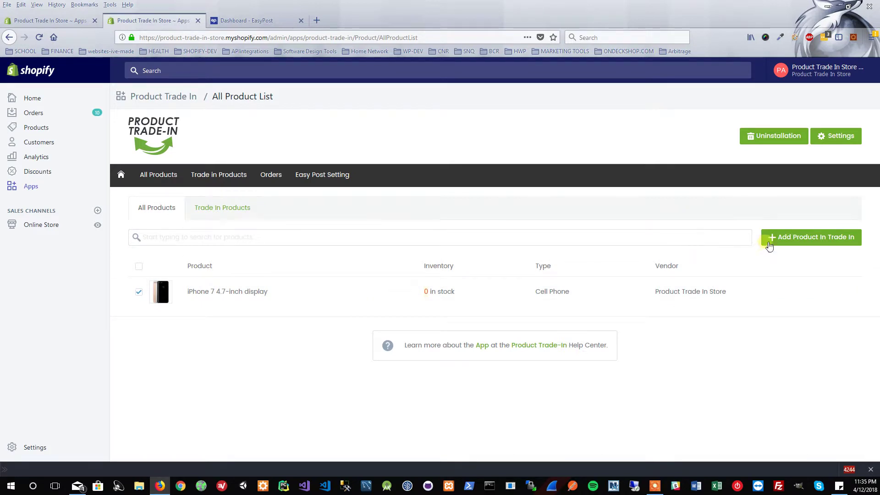
{"action": "left_click", "coordinate": [789, 240]}
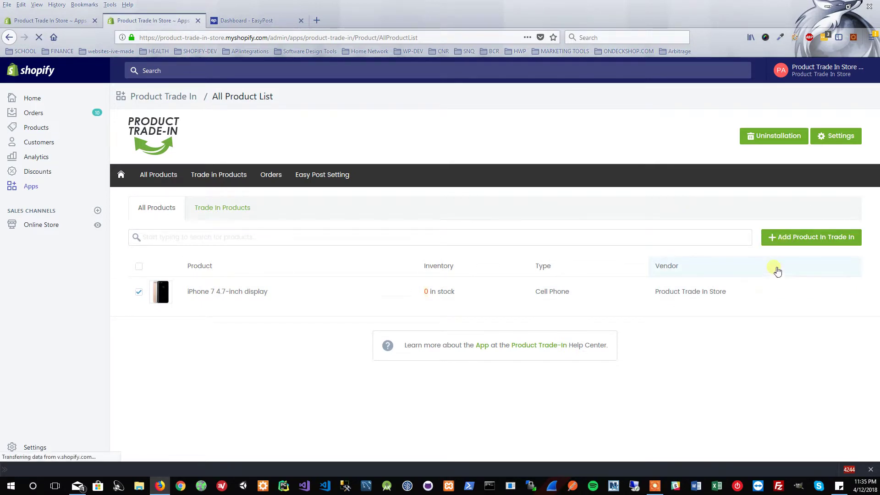
{"action": "left_click", "coordinate": [217, 212]}
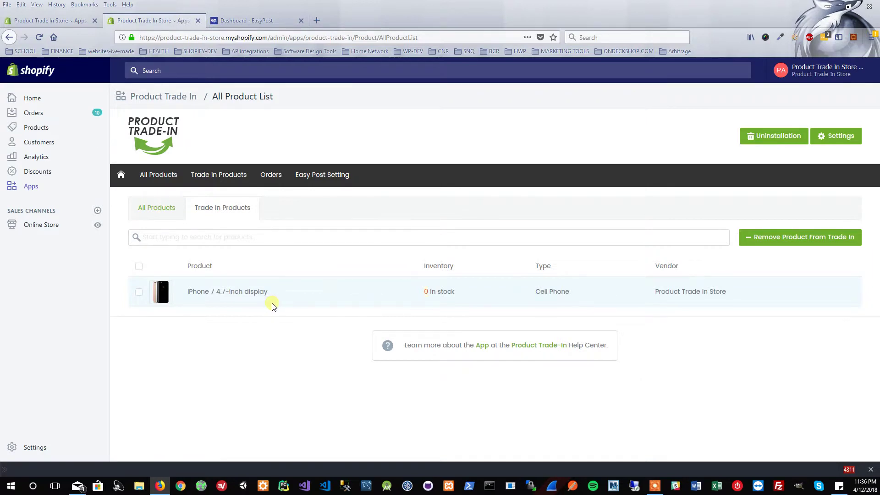
Open the online storefront in a new tab and browse the catalog to the iPhone 7.
{"action": "right_click", "coordinate": [98, 229]}
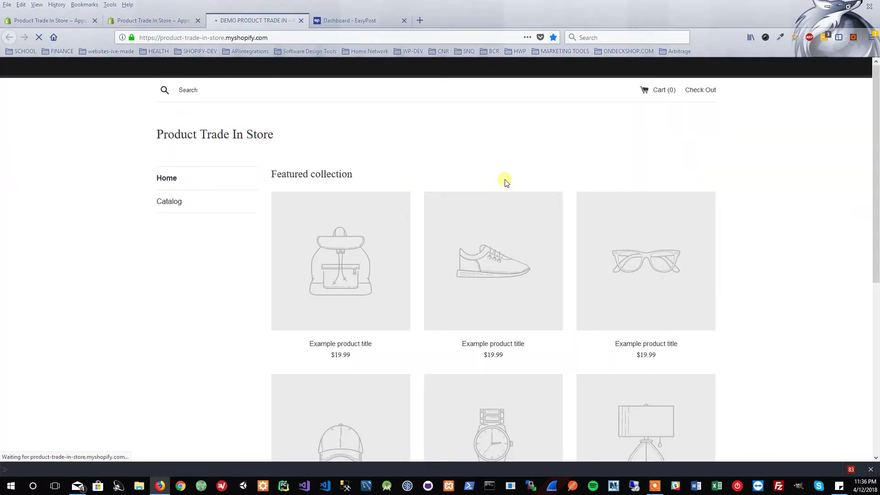
{"action": "left_click", "coordinate": [183, 205]}
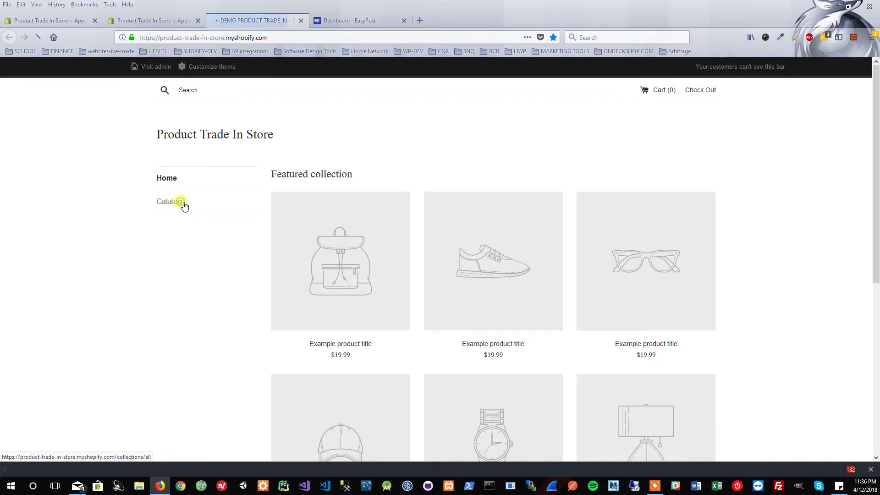
{"action": "scroll", "coordinate": [559, 209], "scroll_direction": "down", "scroll_amount": 2}
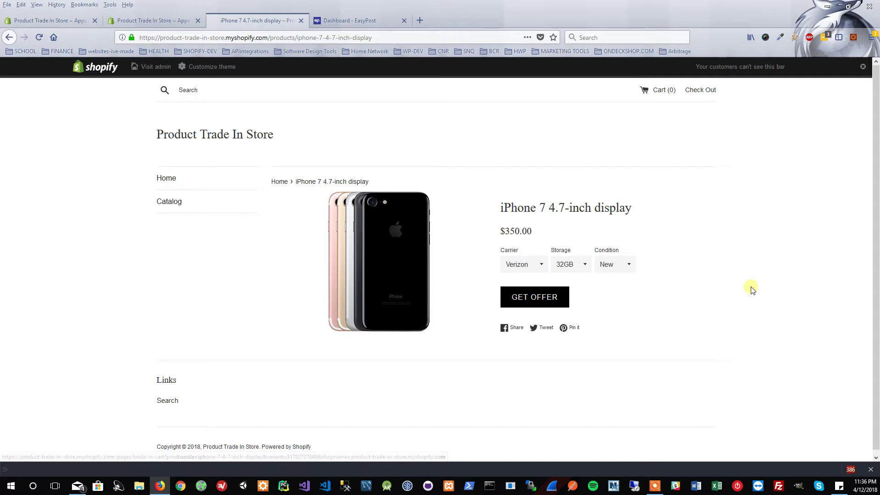
Select Sprint carrier, 128GB storage and Used condition, giving a $150.00 offer.
{"action": "left_click", "coordinate": [542, 269]}
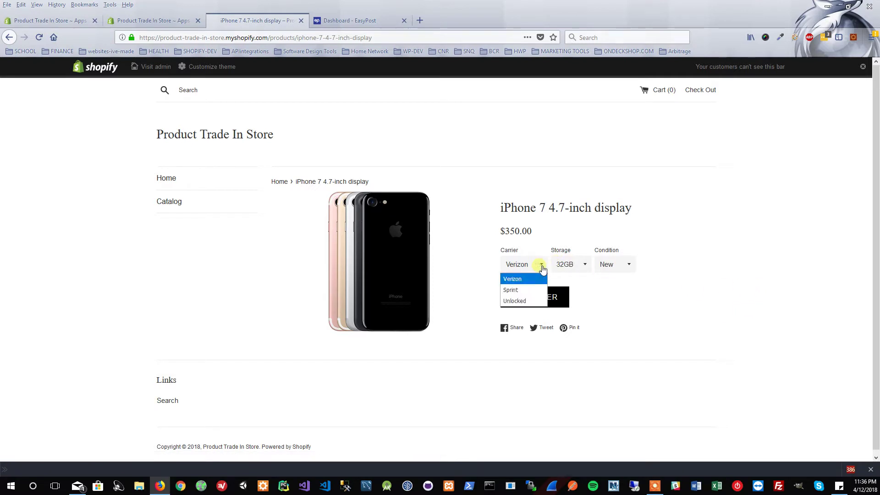
{"action": "left_click", "coordinate": [534, 288]}
{"action": "left_click", "coordinate": [579, 271]}
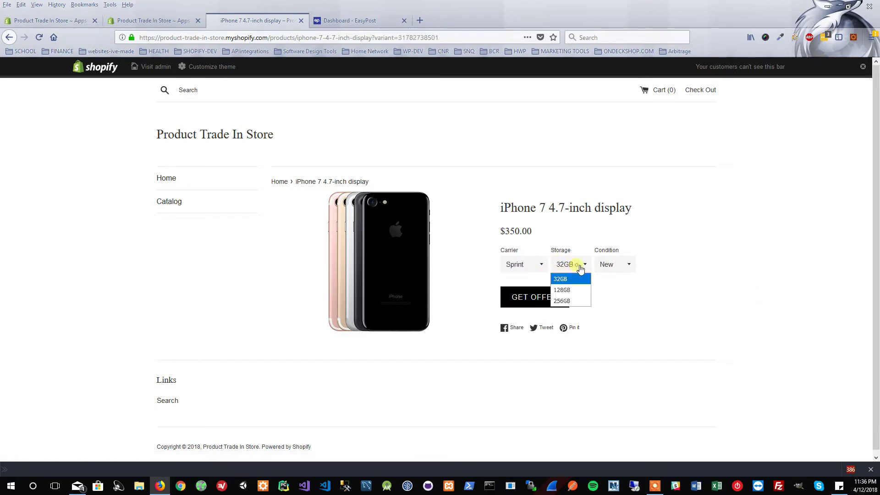
{"action": "left_click", "coordinate": [573, 290]}
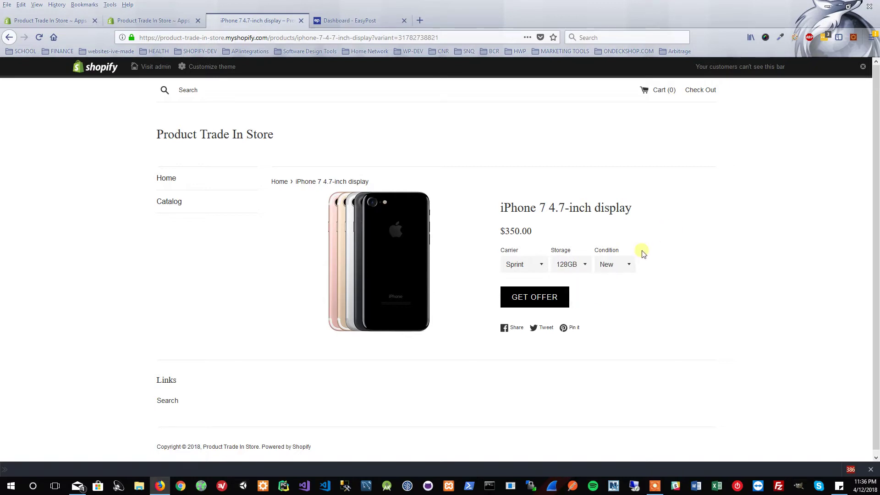
{"action": "left_click", "coordinate": [631, 262]}
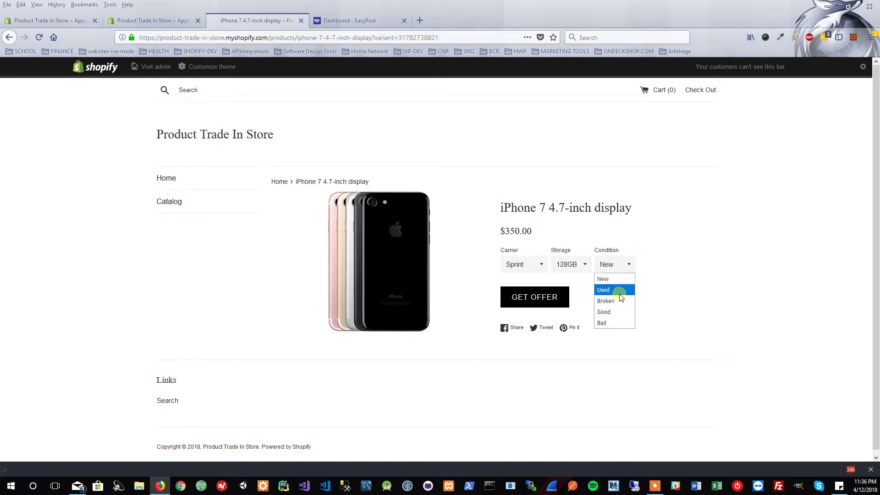
{"action": "left_click", "coordinate": [620, 293]}
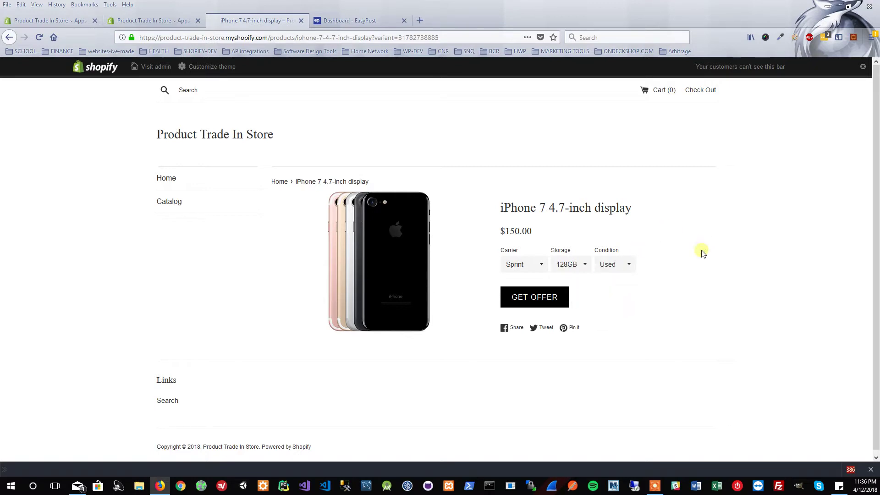
{"action": "left_click_drag", "start_coordinate": [500, 230], "coordinate": [538, 230]}
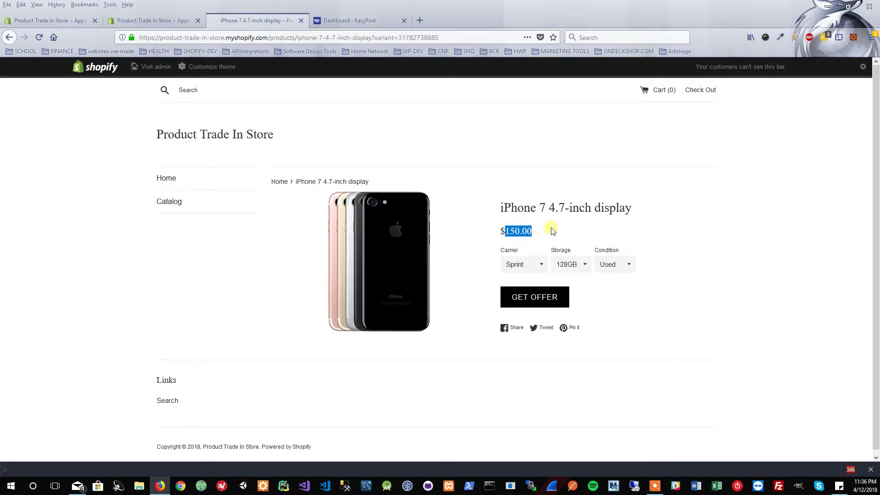
Enter the customer's first name, last name and e-mail address on the trade-in form.
{"action": "left_click", "coordinate": [557, 229]}
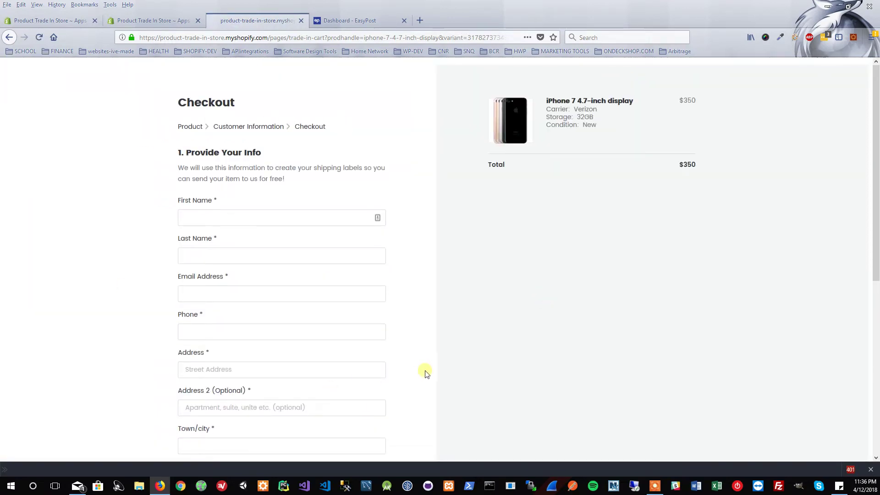
{"action": "scroll", "coordinate": [615, 203], "scroll_direction": "down", "scroll_amount": 3}
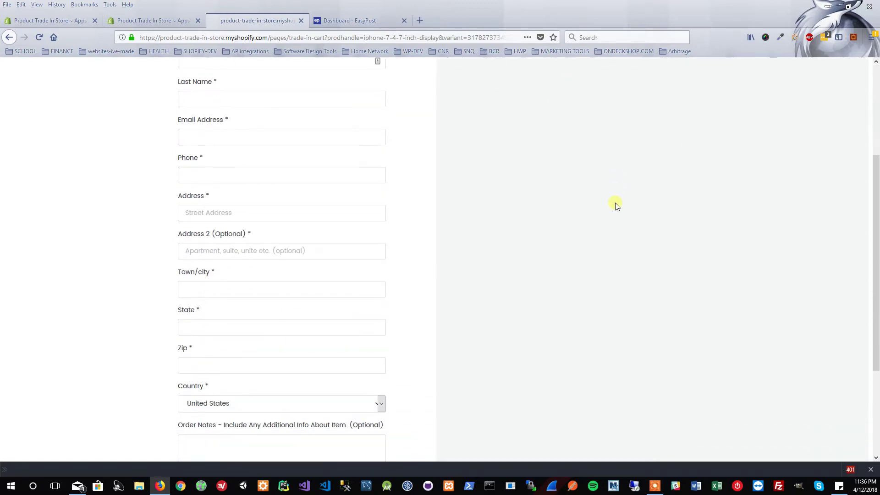
{"action": "scroll", "coordinate": [615, 202], "scroll_direction": "up", "scroll_amount": 3}
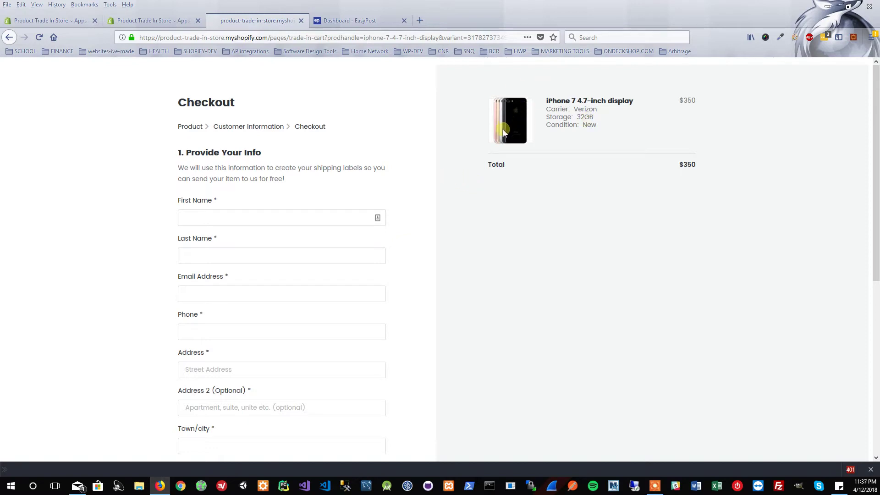
{"action": "left_click", "coordinate": [251, 219]}
{"action": "key", "text": "Tab"}
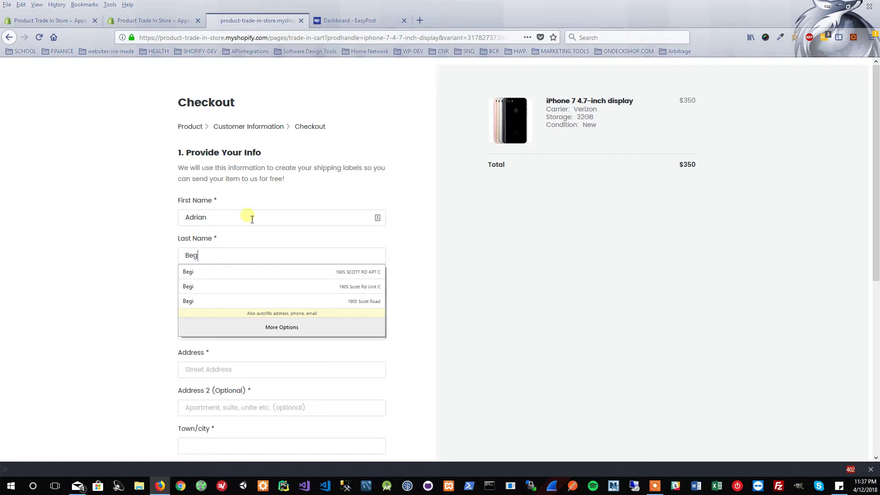
{"action": "key", "text": "Tab"}
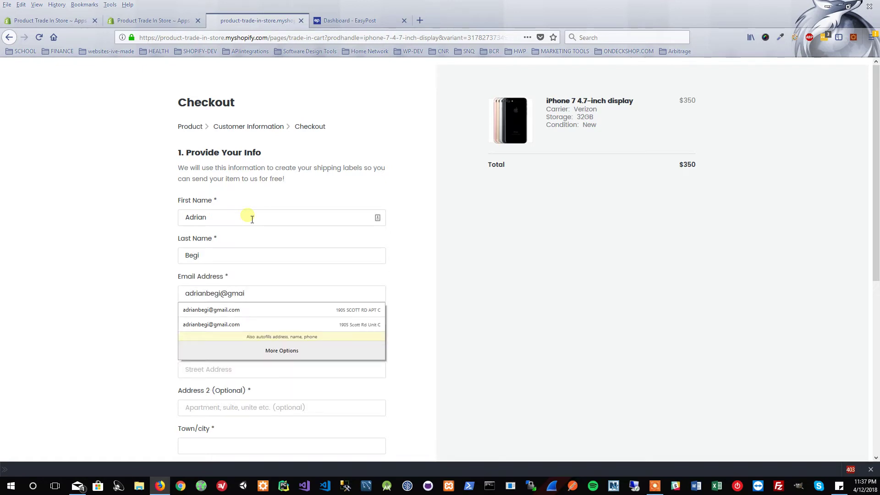
{"action": "key", "text": "Tab"}
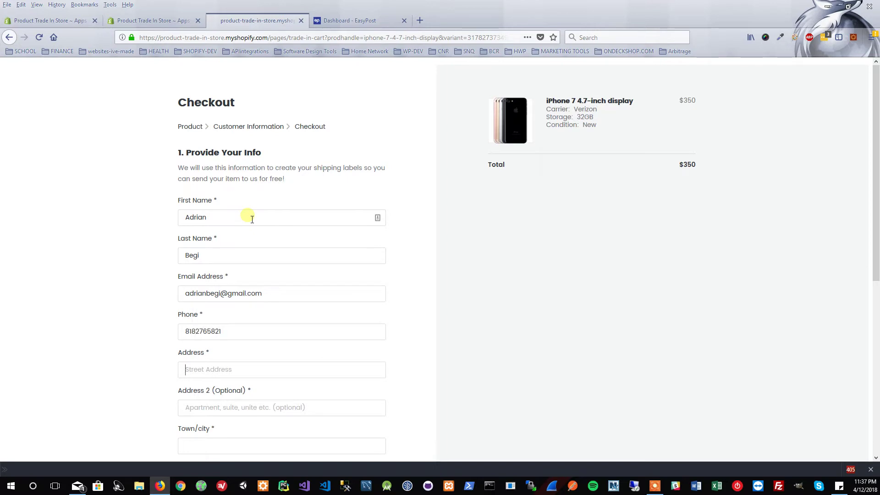
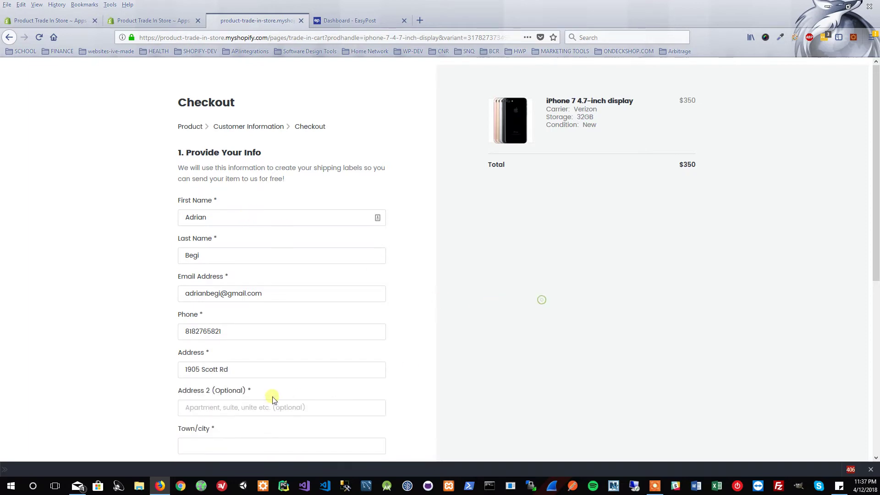
Fill in the customer's street address, apartment line, town, state and zip code.
{"action": "left_click", "coordinate": [540, 300]}
{"action": "left_click", "coordinate": [243, 411]}
{"action": "type", "text": "APt"}
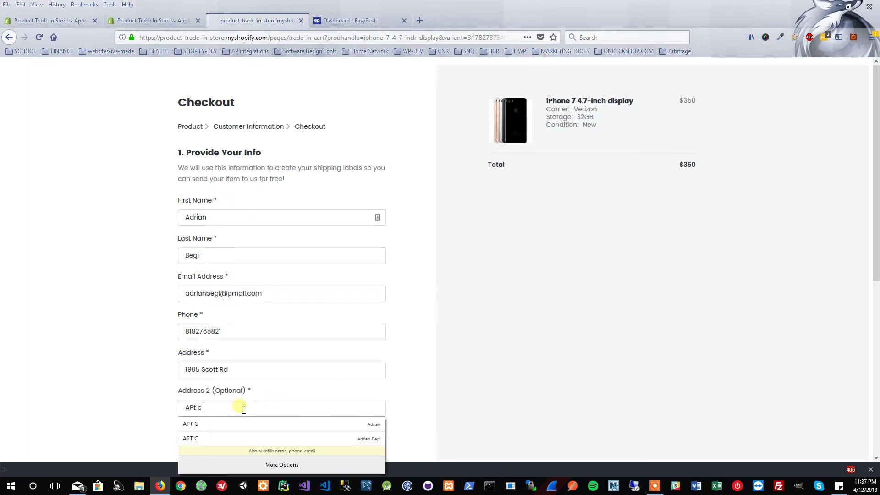
{"action": "type", "text": " c"}
{"action": "left_click", "coordinate": [715, 284]}
{"action": "scroll", "coordinate": [344, 271], "scroll_direction": "down", "scroll_amount": 5}
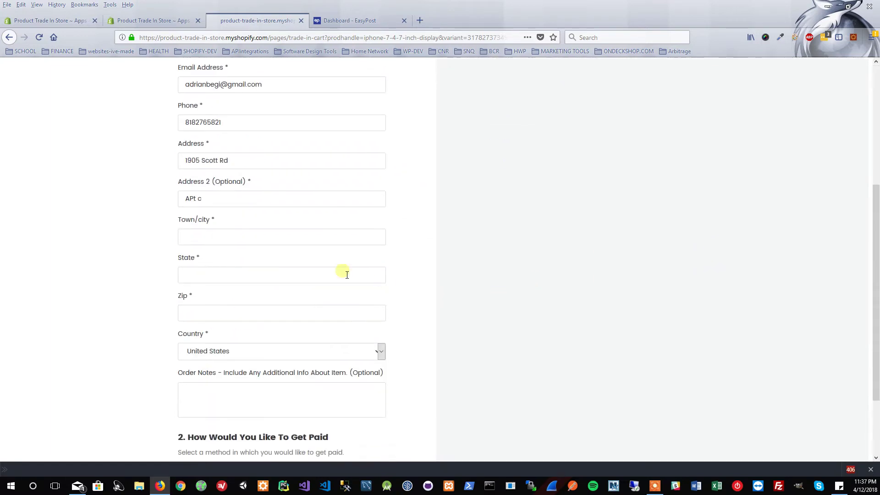
{"action": "left_click", "coordinate": [250, 236]}
{"action": "type", "text": "burbank"}
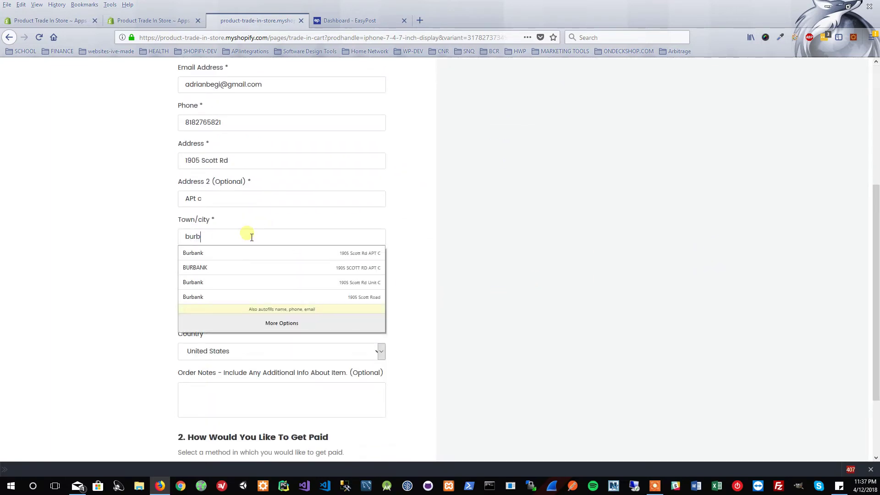
{"action": "key", "text": "Tab"}
{"action": "type", "text": "ca"}
{"action": "key", "text": "Tab"}
{"action": "type", "text": "9"}
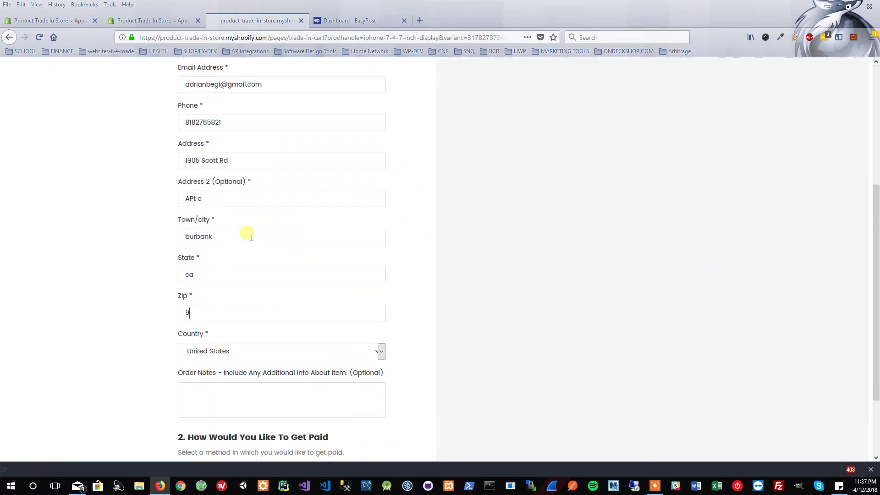
{"action": "type", "text": "1504"}
{"action": "scroll", "coordinate": [96, 290], "scroll_direction": "down", "scroll_amount": 1}
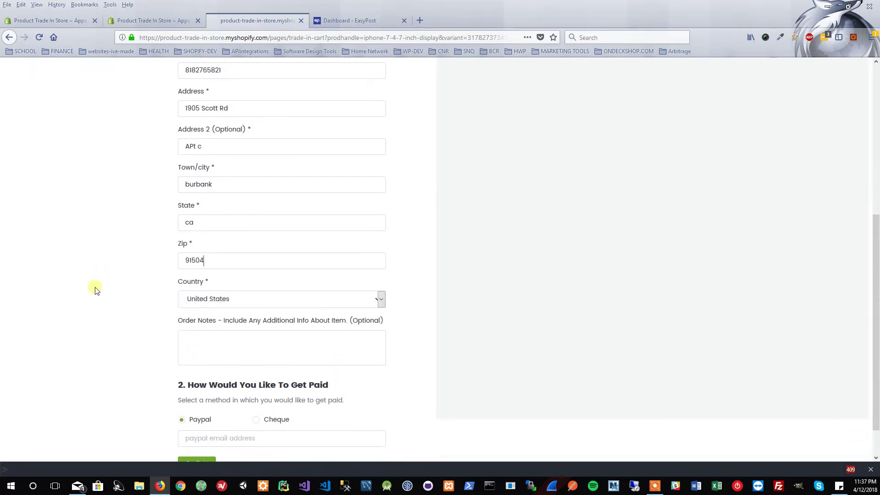
{"action": "left_click", "coordinate": [205, 343]}
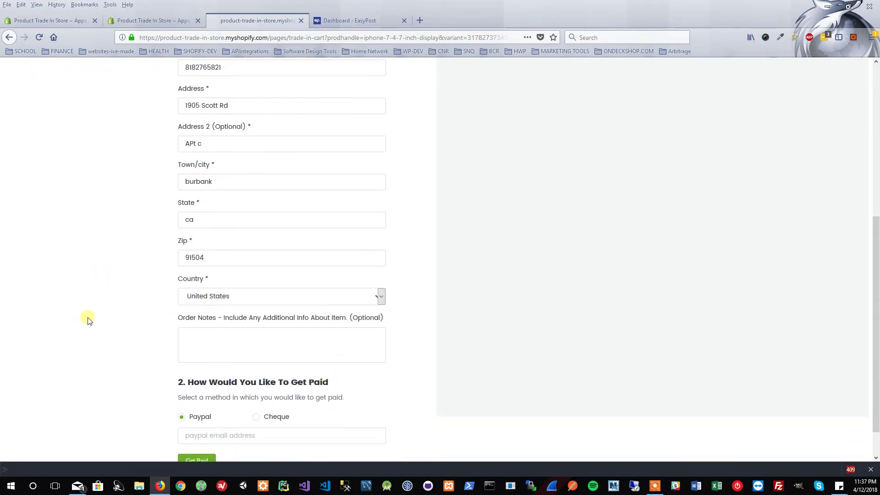
{"action": "scroll", "coordinate": [88, 321], "scroll_direction": "down", "scroll_amount": 1}
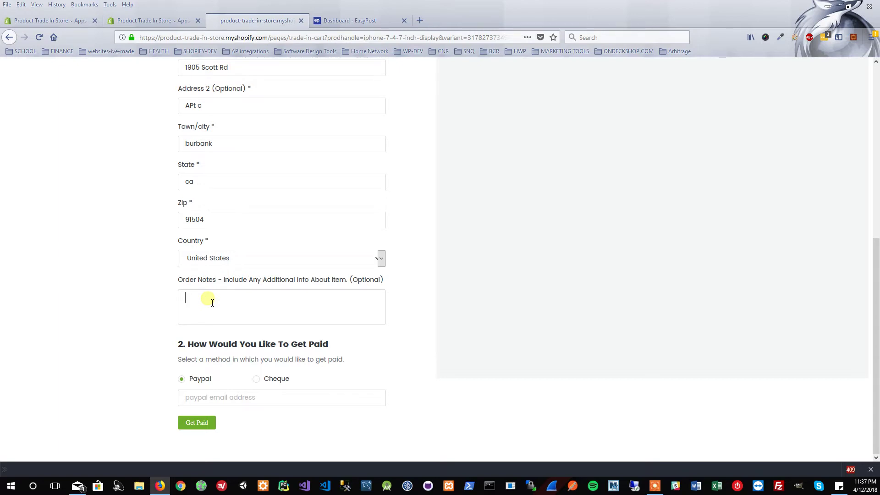
Add the note 'Phone is in great condition', choose Cheque payment, and submit the trade-in.
{"action": "type", "text": "Phone is in great condition"}
{"action": "left_click", "coordinate": [257, 380]}
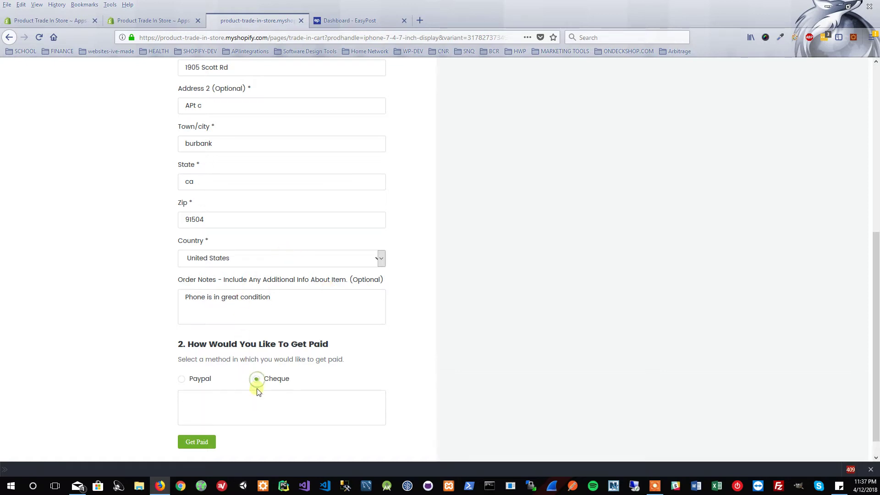
{"action": "left_click", "coordinate": [182, 381]}
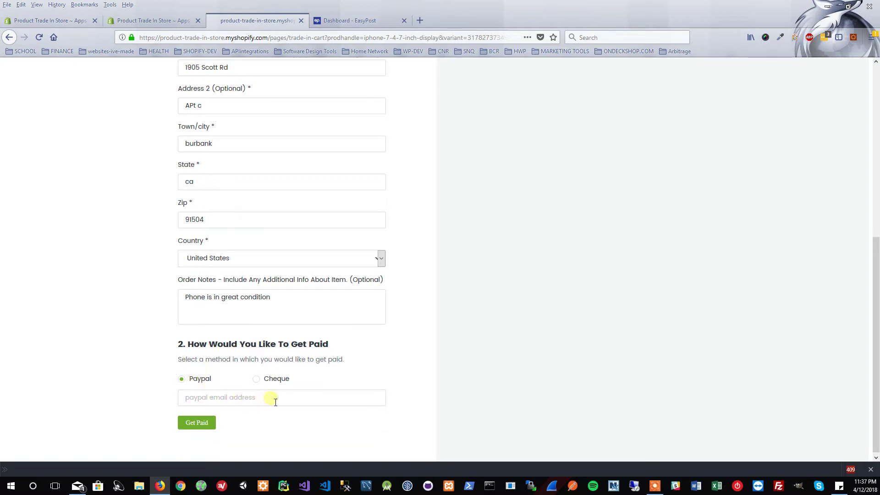
{"action": "left_click", "coordinate": [291, 401]}
{"action": "left_click", "coordinate": [284, 381]}
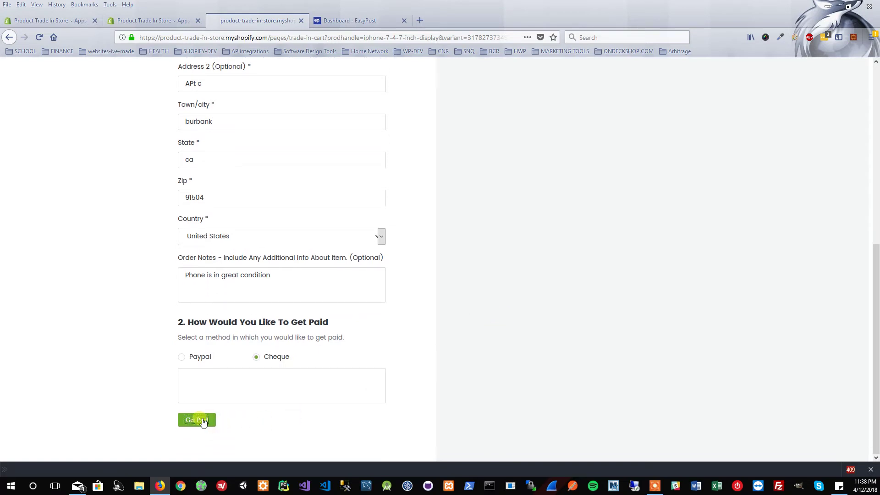
{"action": "left_click", "coordinate": [199, 420]}
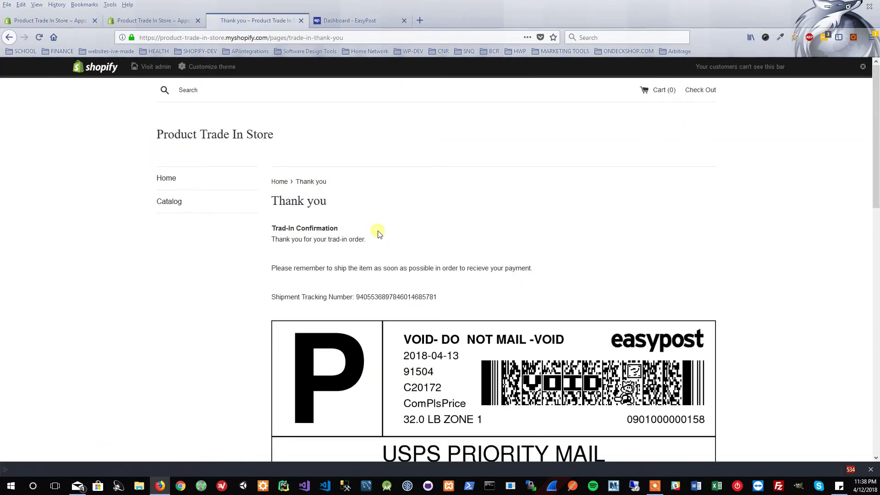
Review the EasyPost USPS Priority Mail label on the Thank you page and open the image by itself.
{"action": "scroll", "coordinate": [428, 233], "scroll_direction": "down", "scroll_amount": 1}
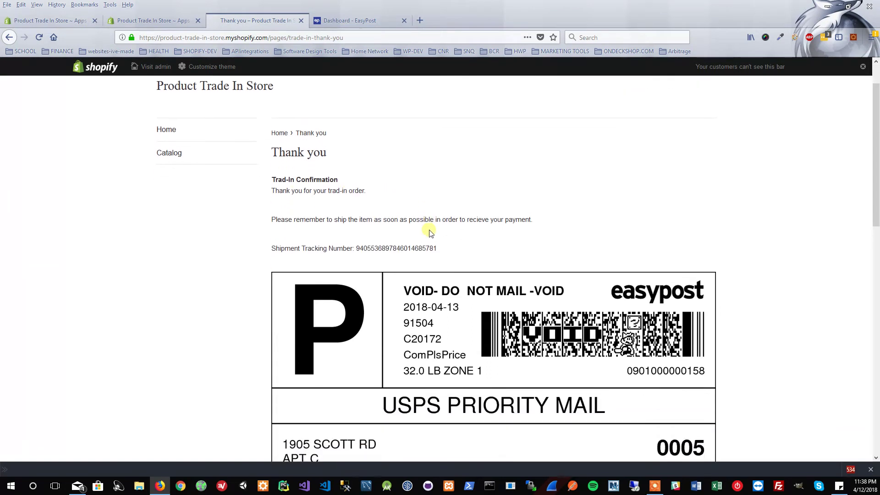
{"action": "scroll", "coordinate": [429, 232], "scroll_direction": "down", "scroll_amount": 1}
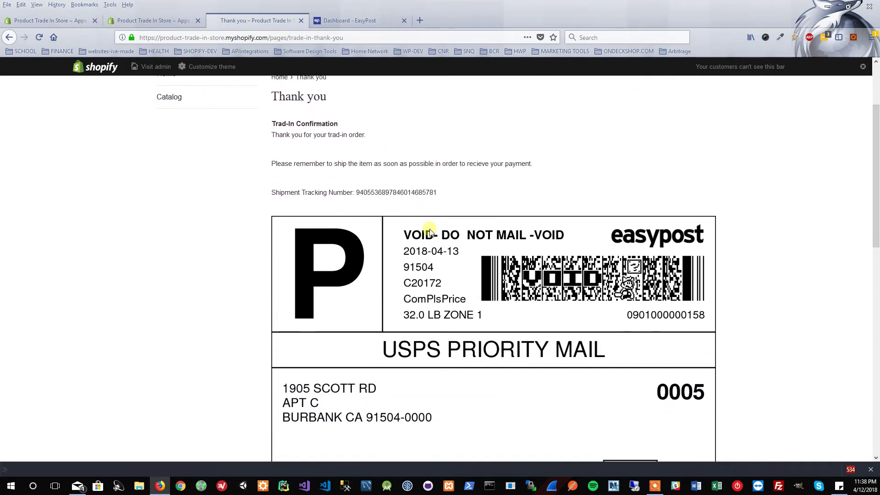
{"action": "scroll", "coordinate": [430, 230], "scroll_direction": "down", "scroll_amount": 5}
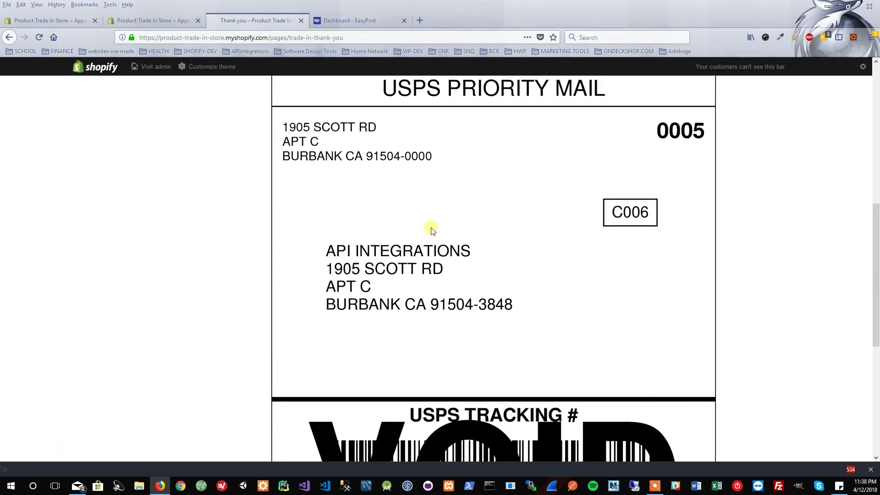
{"action": "scroll", "coordinate": [450, 206], "scroll_direction": "down", "scroll_amount": 5}
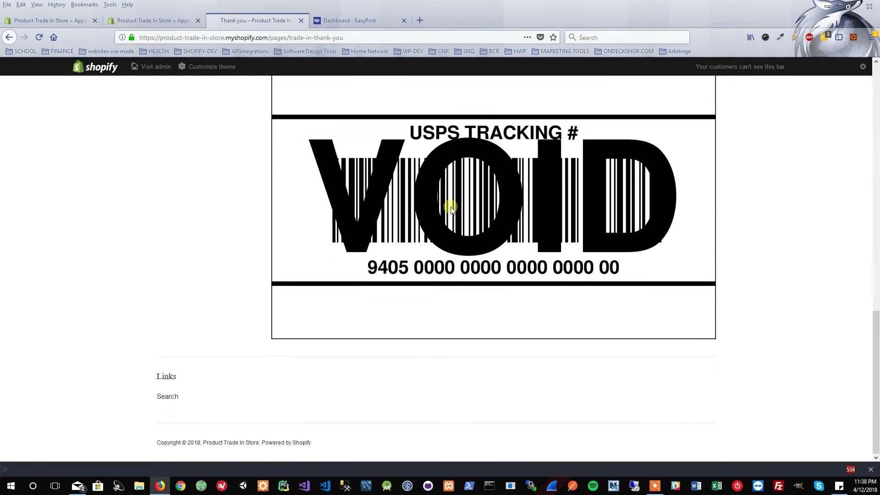
{"action": "scroll", "coordinate": [452, 206], "scroll_direction": "up", "scroll_amount": 4}
{"action": "scroll", "coordinate": [448, 206], "scroll_direction": "up", "scroll_amount": 7}
{"action": "scroll", "coordinate": [448, 255], "scroll_direction": "down", "scroll_amount": 3}
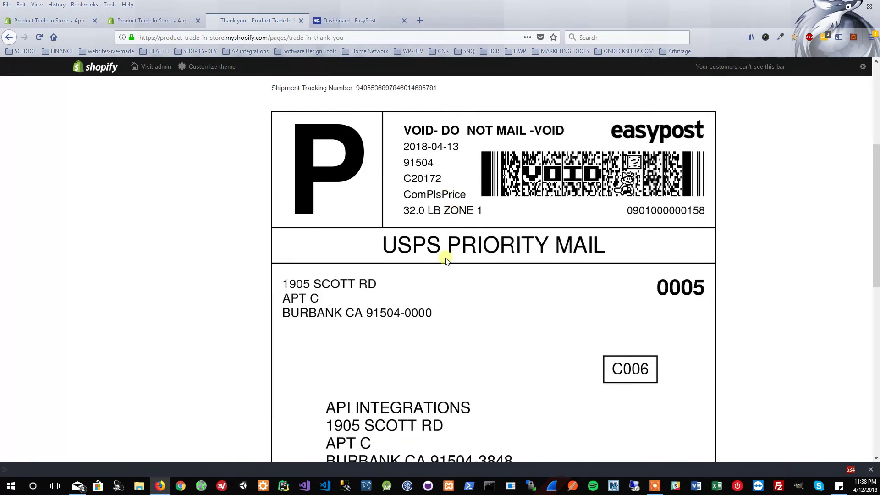
{"action": "right_click", "coordinate": [443, 289]}
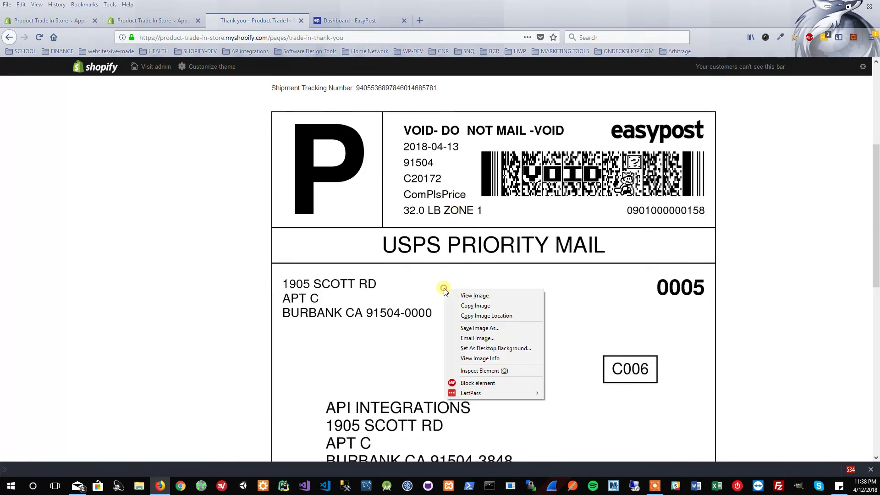
{"action": "left_click", "coordinate": [476, 296]}
Dismiss the label image menu and return to the Product Trade In Store – Apps tab.
{"action": "right_click", "coordinate": [411, 237]}
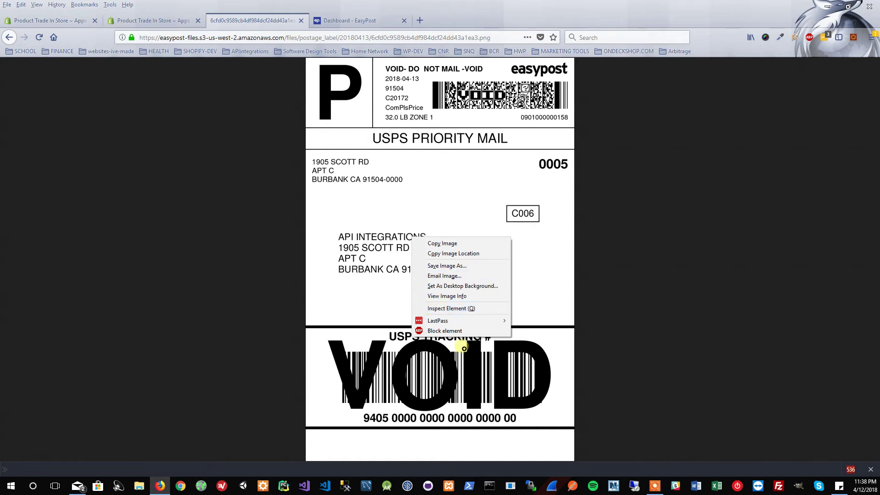
{"action": "left_click", "coordinate": [628, 273]}
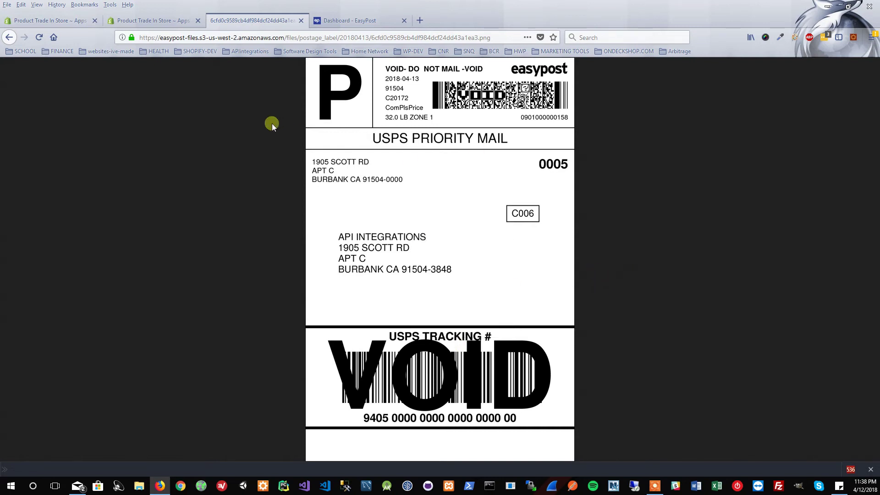
{"action": "left_click", "coordinate": [158, 21]}
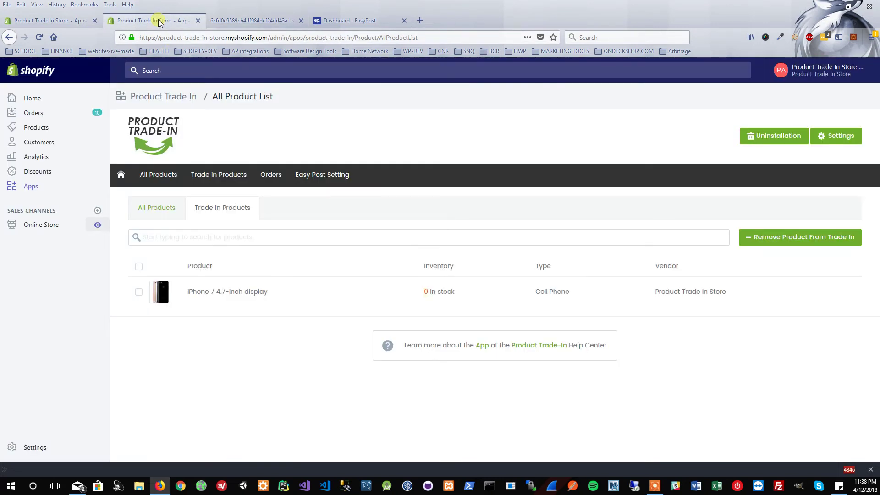
In the trade-in Orders list, check order 1012's date and 350 total, then open it.
{"action": "left_click", "coordinate": [269, 174]}
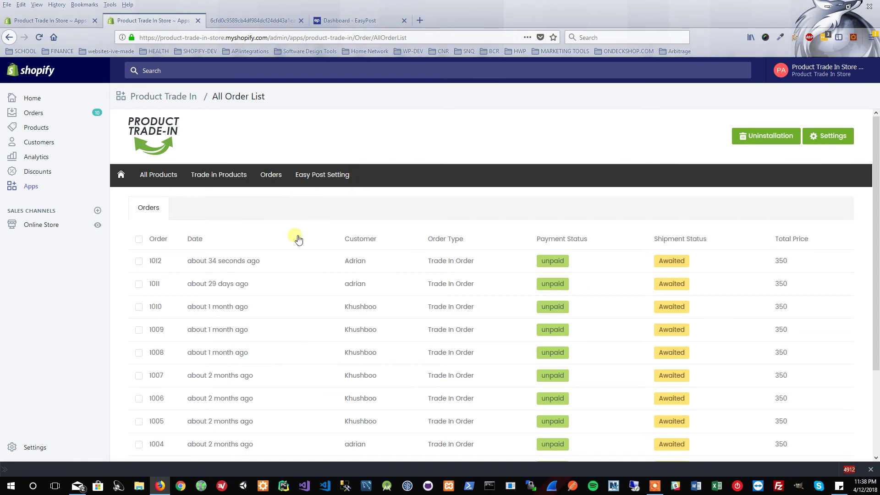
{"action": "left_click_drag", "start_coordinate": [188, 261], "coordinate": [259, 263]}
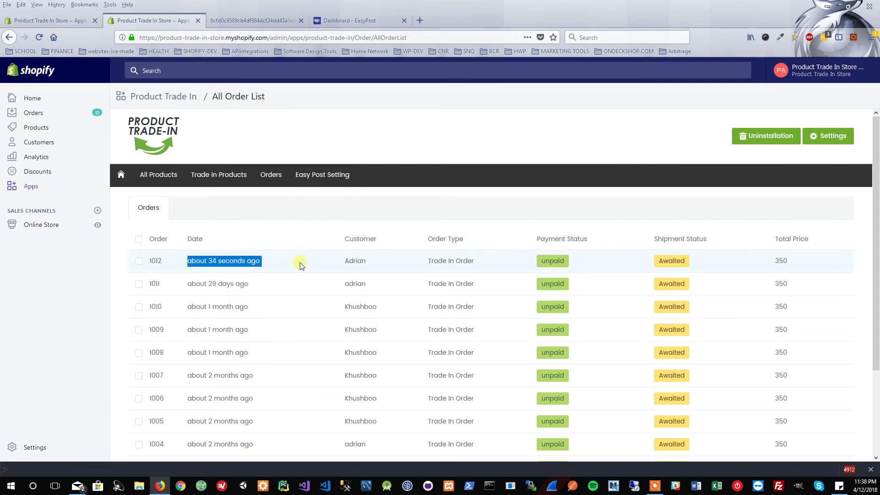
{"action": "left_click", "coordinate": [792, 264]}
{"action": "left_click_drag", "start_coordinate": [793, 263], "coordinate": [772, 262]}
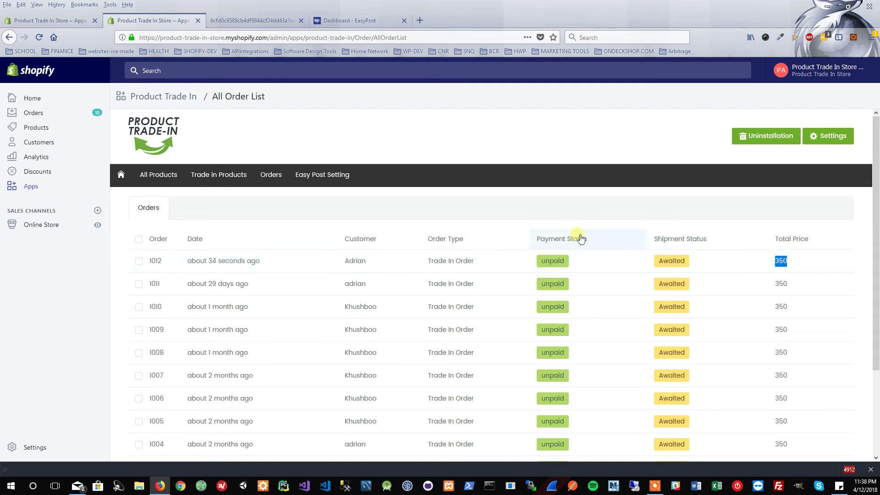
{"action": "left_click", "coordinate": [137, 259]}
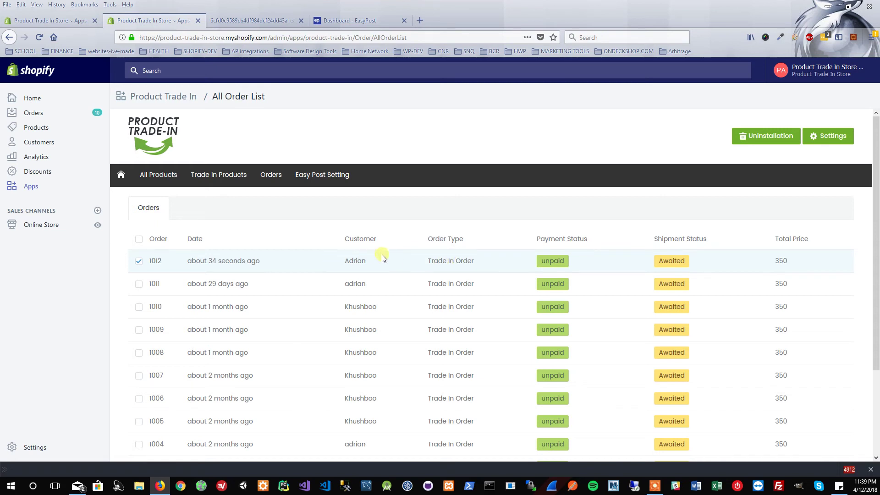
{"action": "left_click", "coordinate": [138, 262]}
{"action": "left_click", "coordinate": [155, 261]}
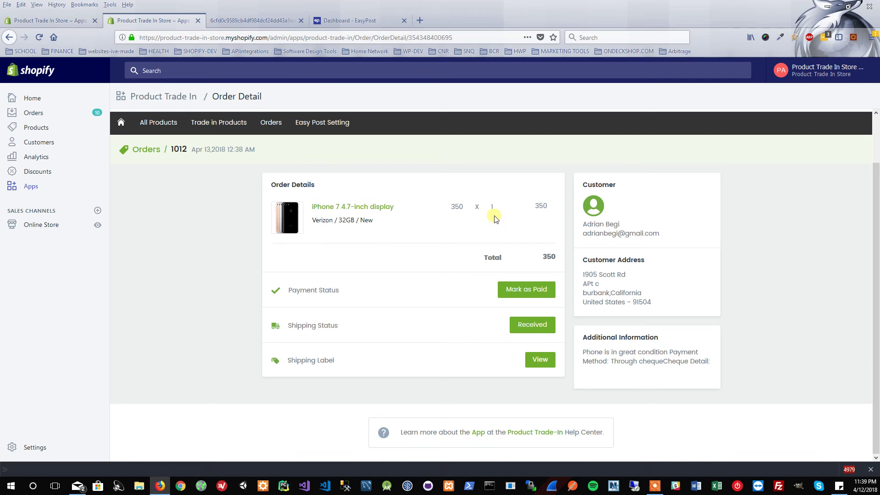
Set order 1012's shipping status to Received and payment status to Paid, saving each change.
{"action": "left_click", "coordinate": [539, 325]}
{"action": "left_click", "coordinate": [551, 208]}
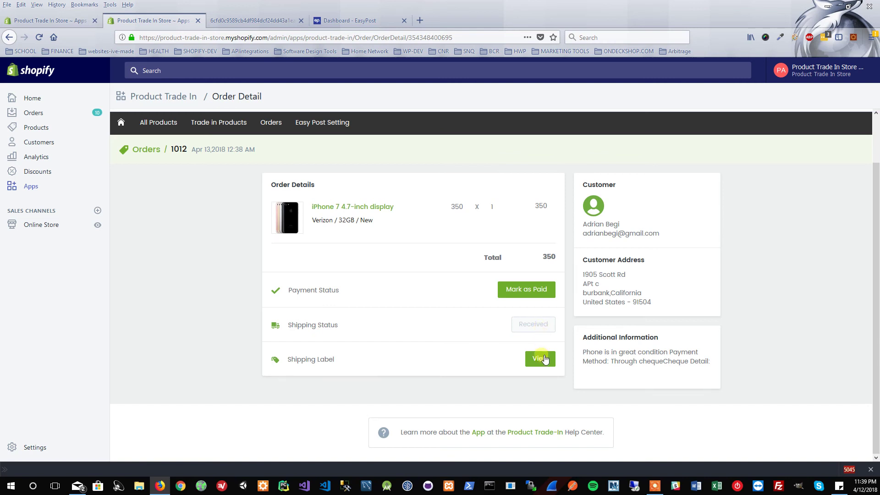
{"action": "left_click", "coordinate": [532, 292]}
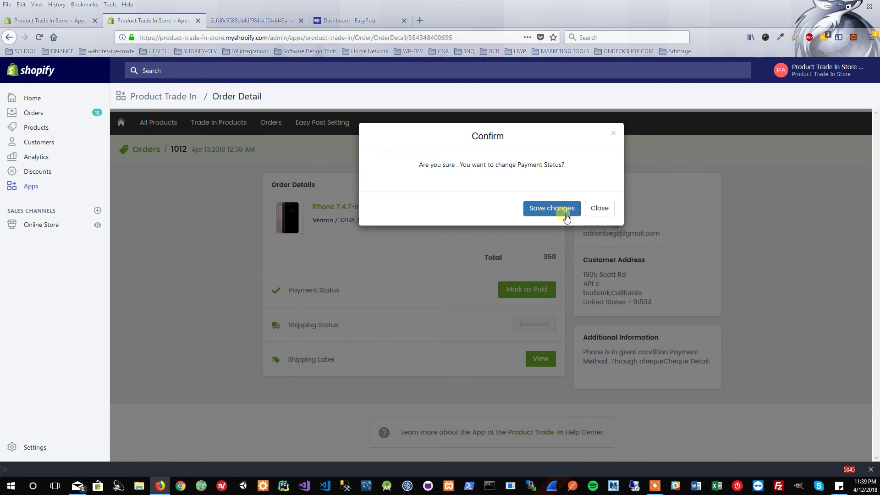
{"action": "left_click", "coordinate": [536, 209]}
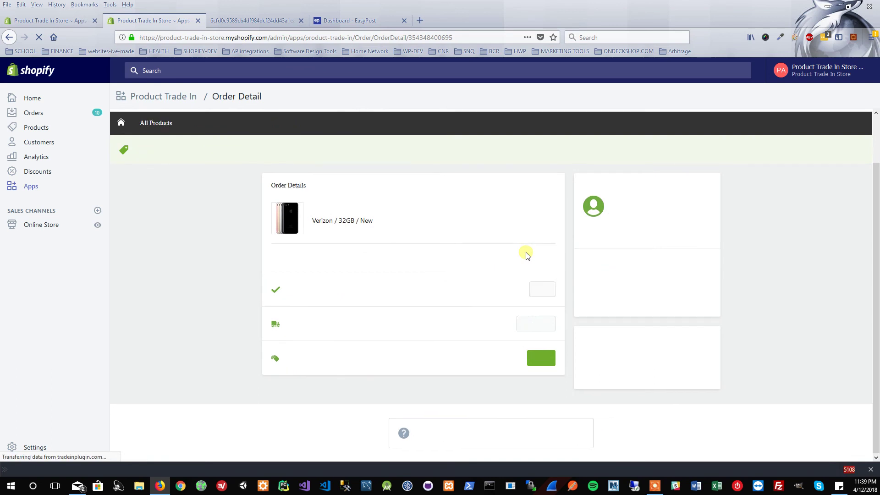